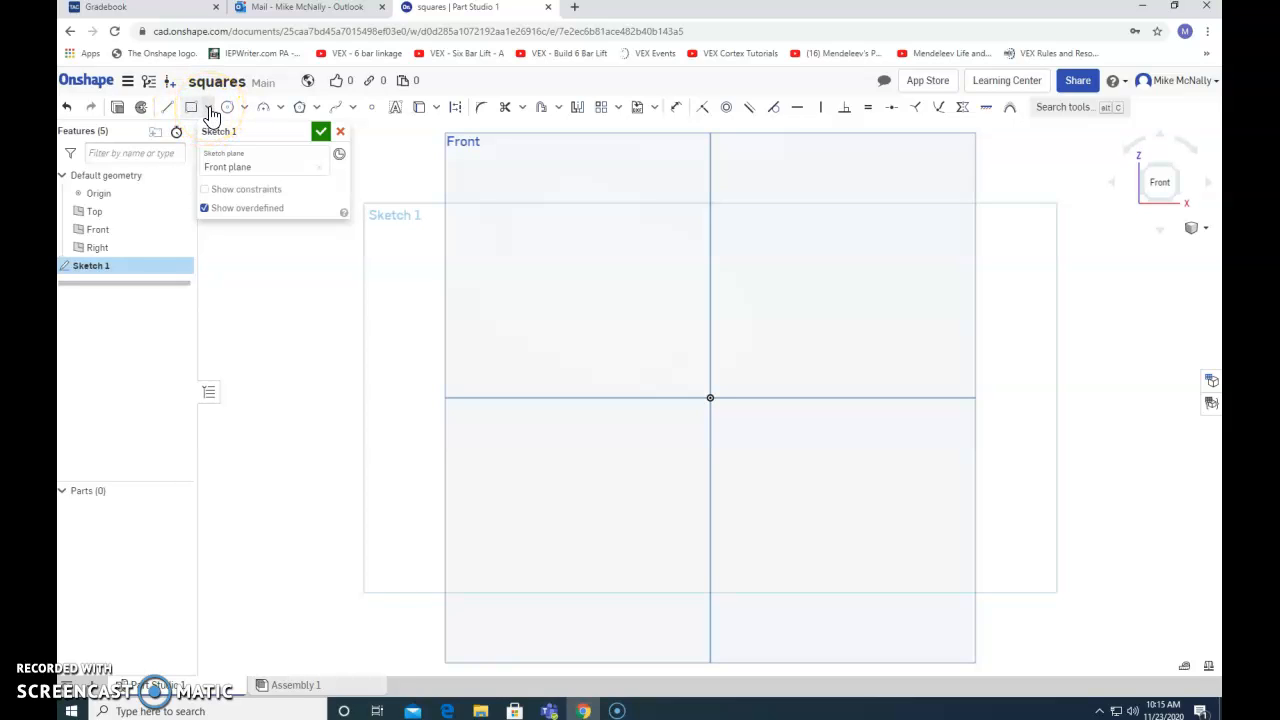
Sketch a corner rectangle about 1.31 by 1.33 in in the upper-left quadrant of the Front plane
left_click(209, 108)
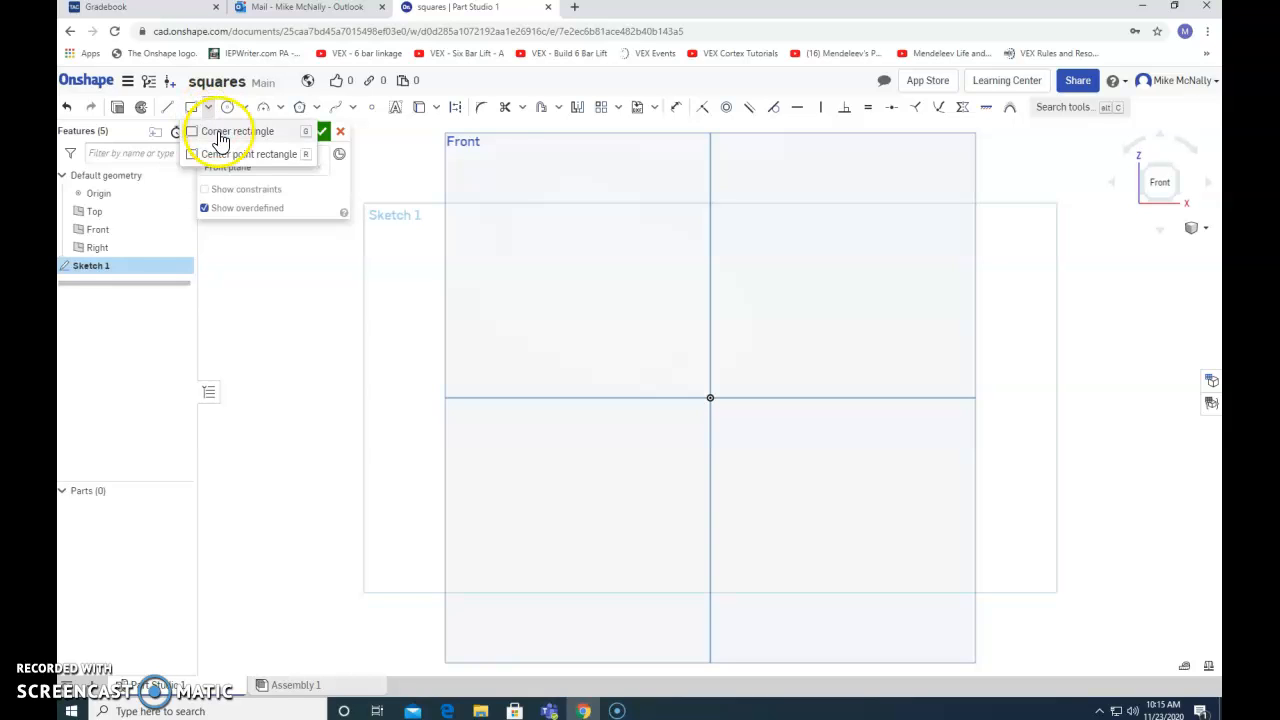
left_click(220, 135)
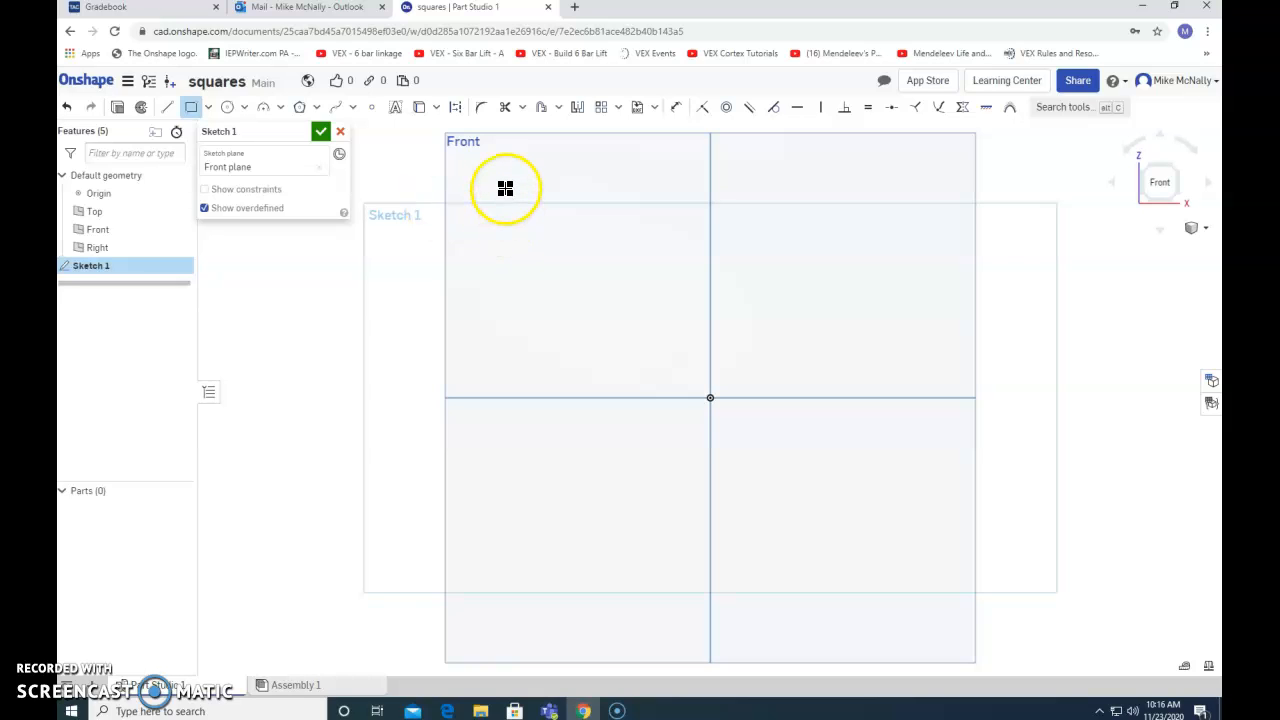
left_click_drag(500, 190, 616, 308)
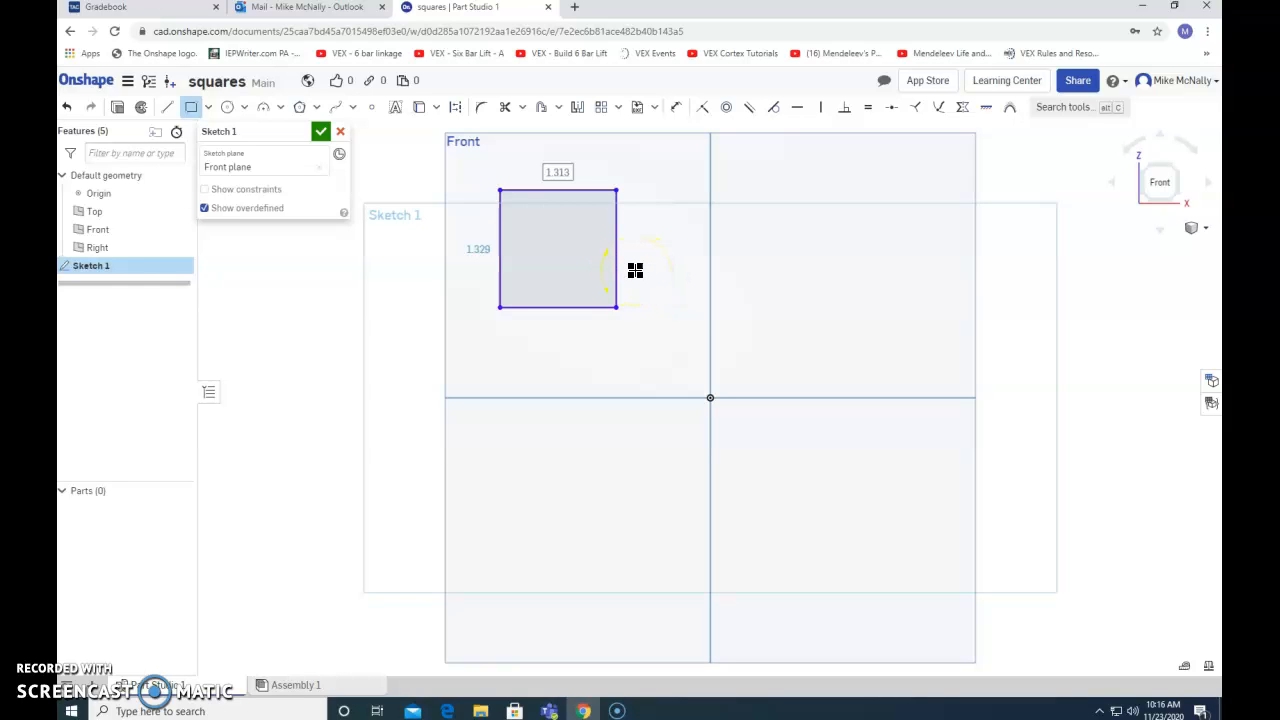
Dimension the rectangle's top edge and set its width to 2.5 in
left_click(676, 108)
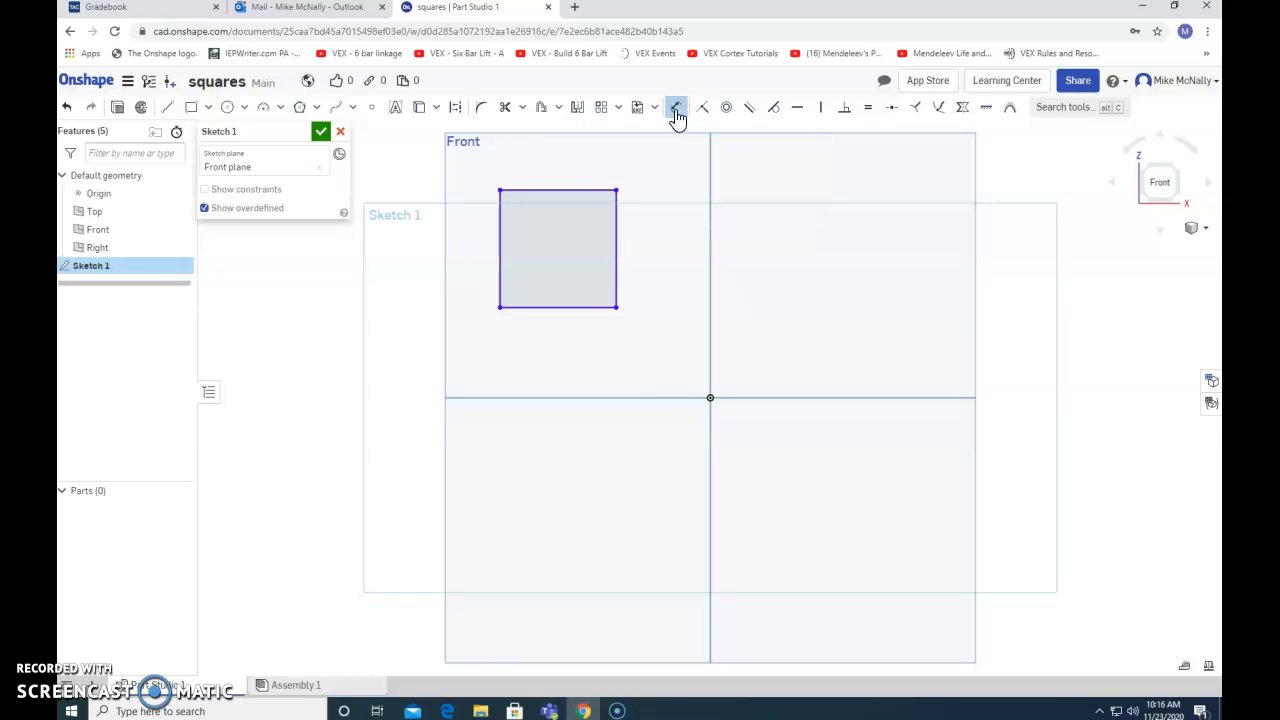
left_click(557, 190)
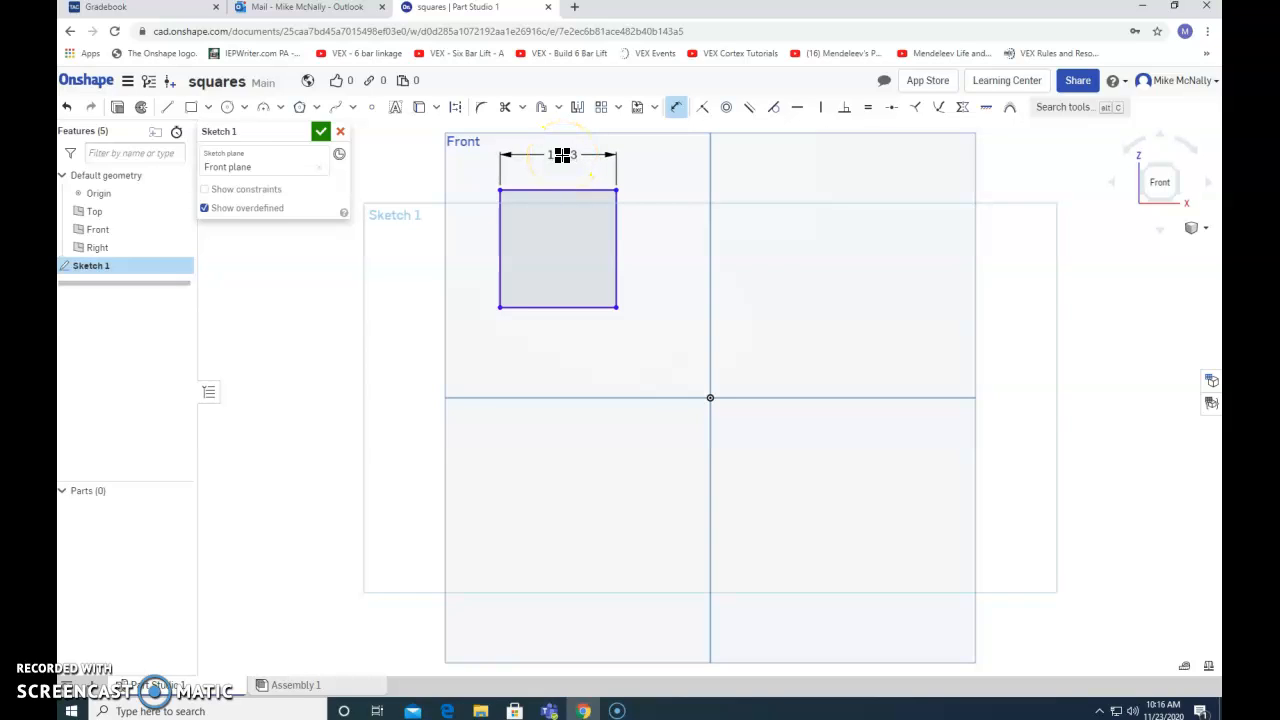
left_click(563, 155)
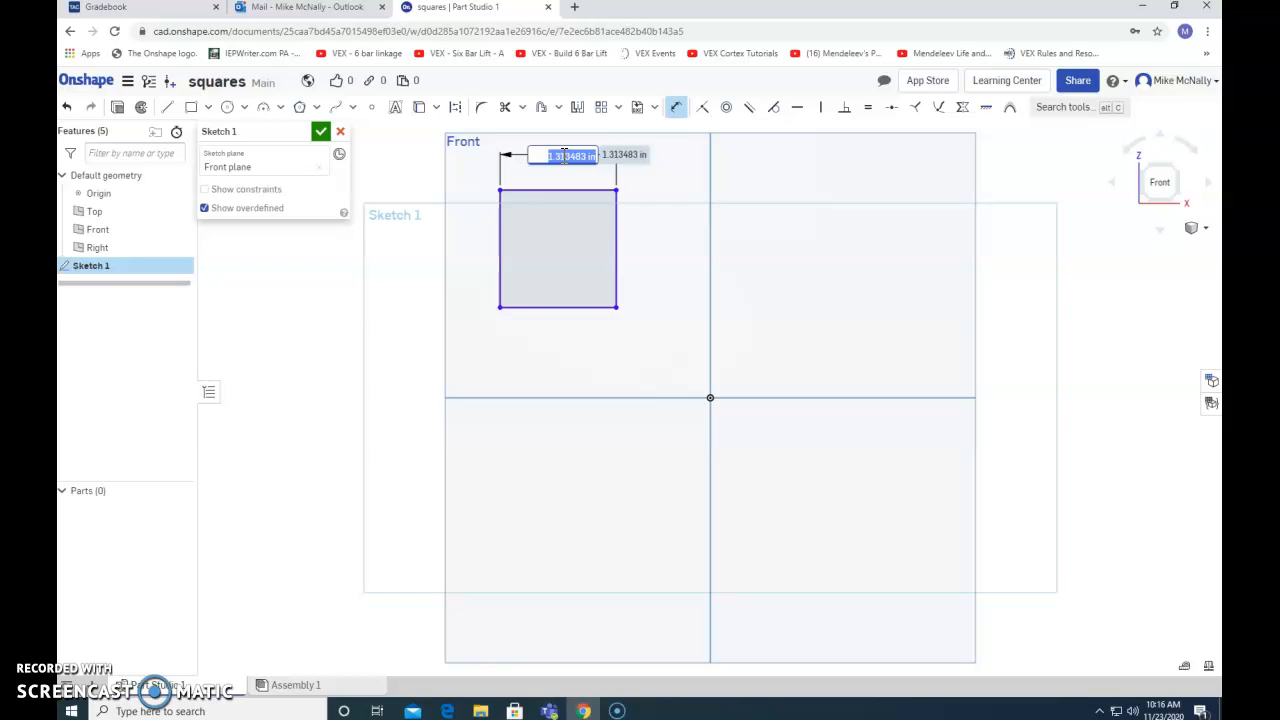
type("2.5")
key("Return")
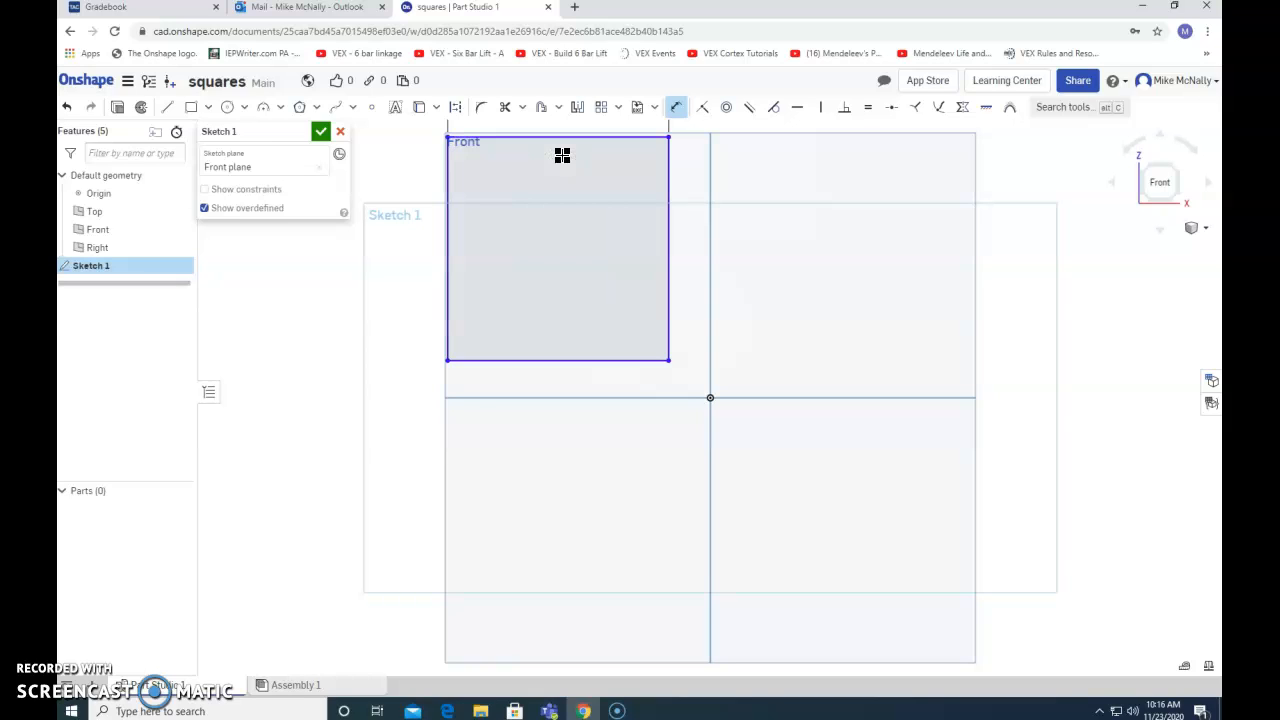
Dimension the rectangle's right edge and set its height to 2.5 in
left_click(671, 257)
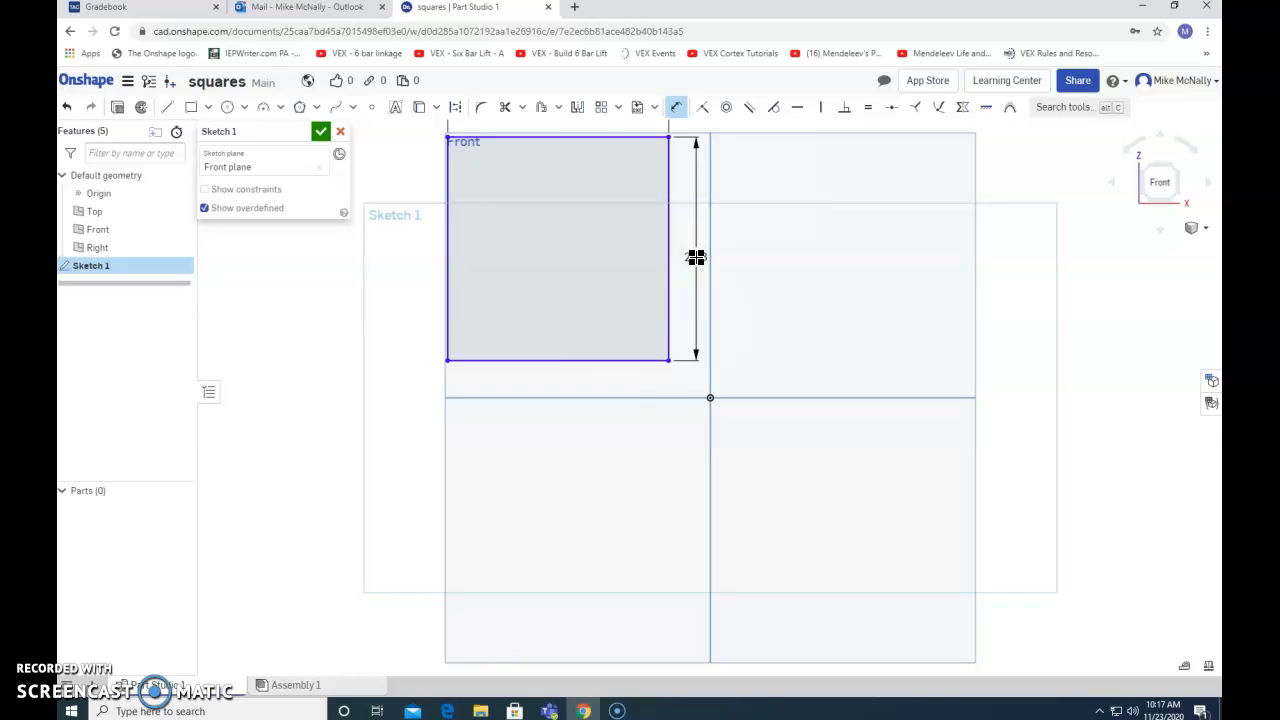
left_click(696, 257)
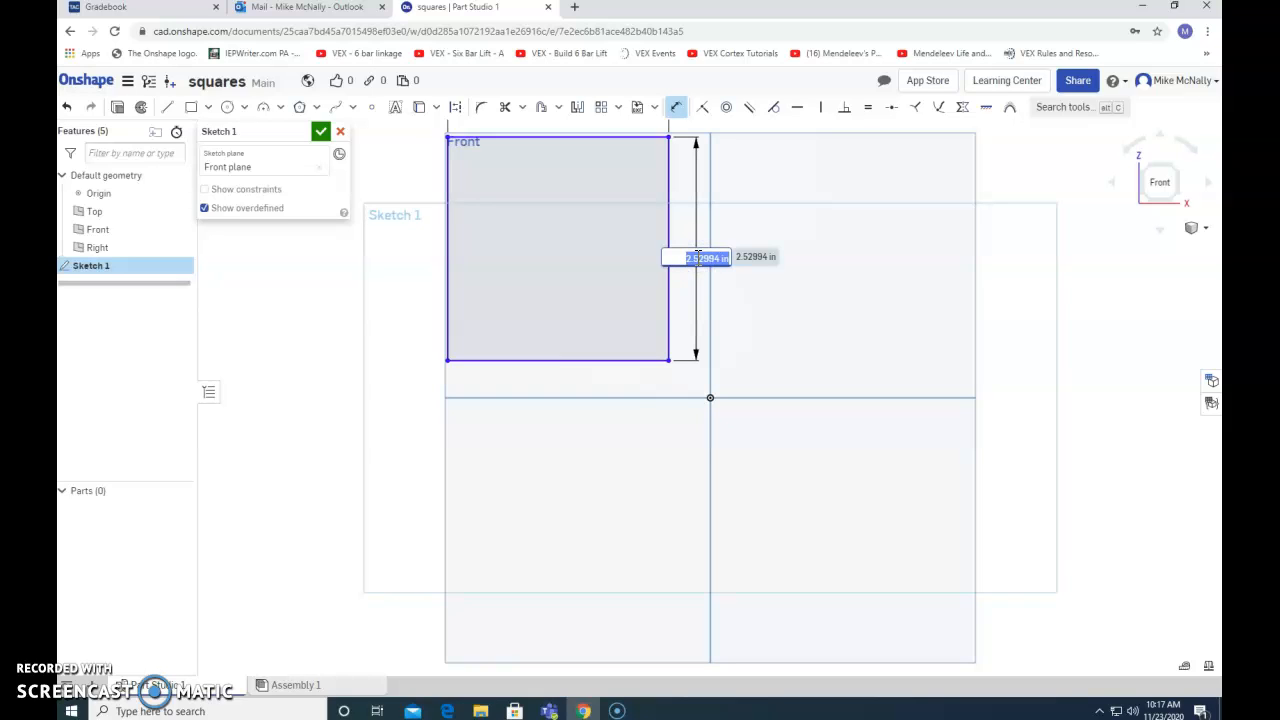
type("2.5")
key("Return")
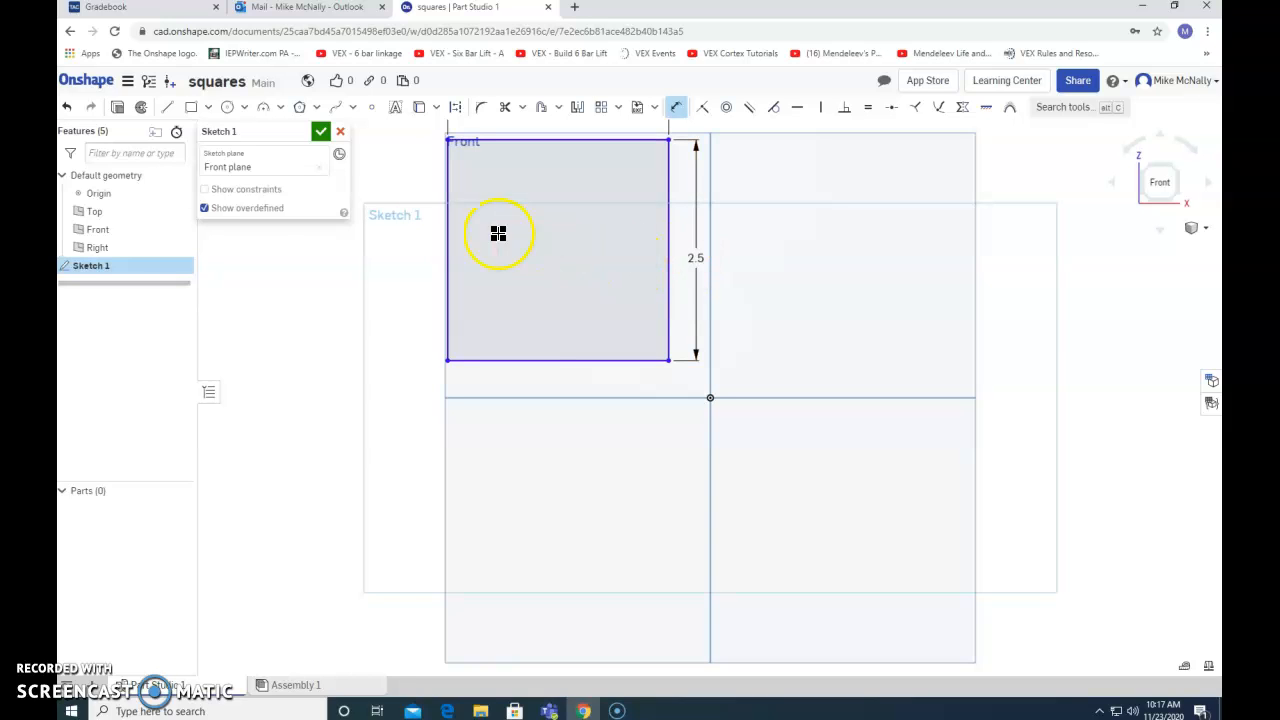
Extrude the square sketch as a new solid with a blind depth of 0.5 in
left_click(117, 108)
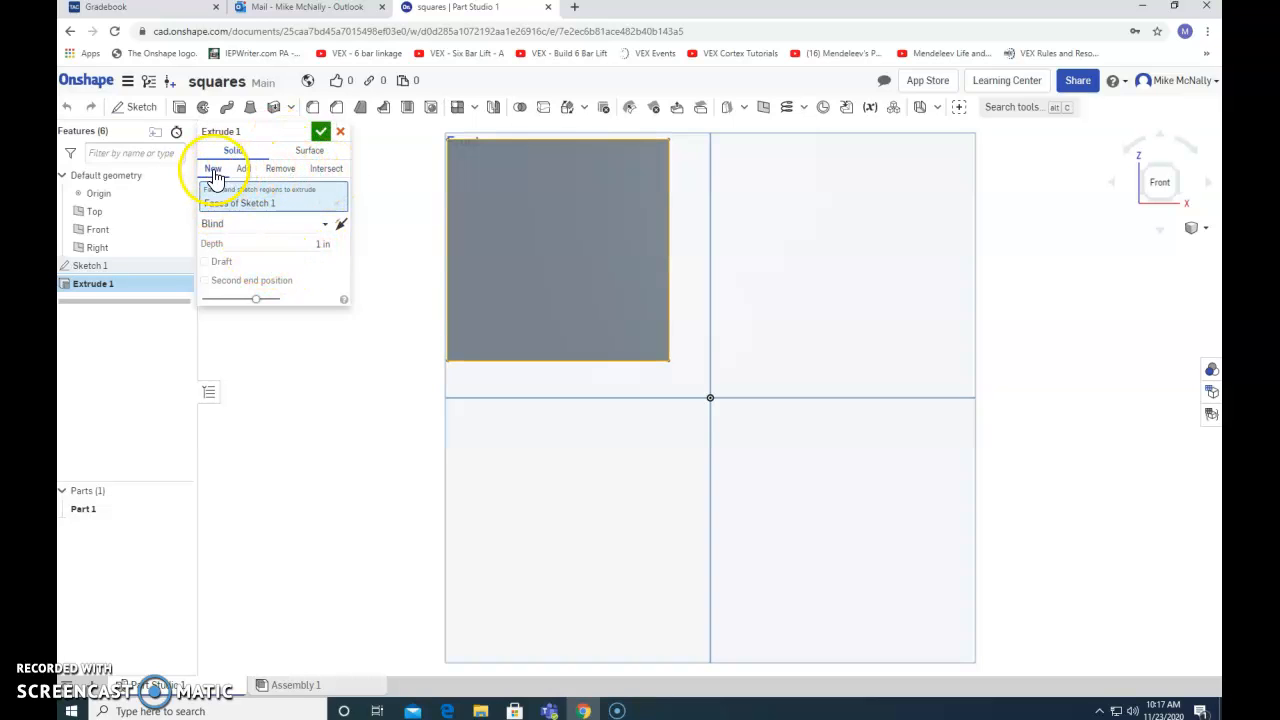
left_click(318, 244)
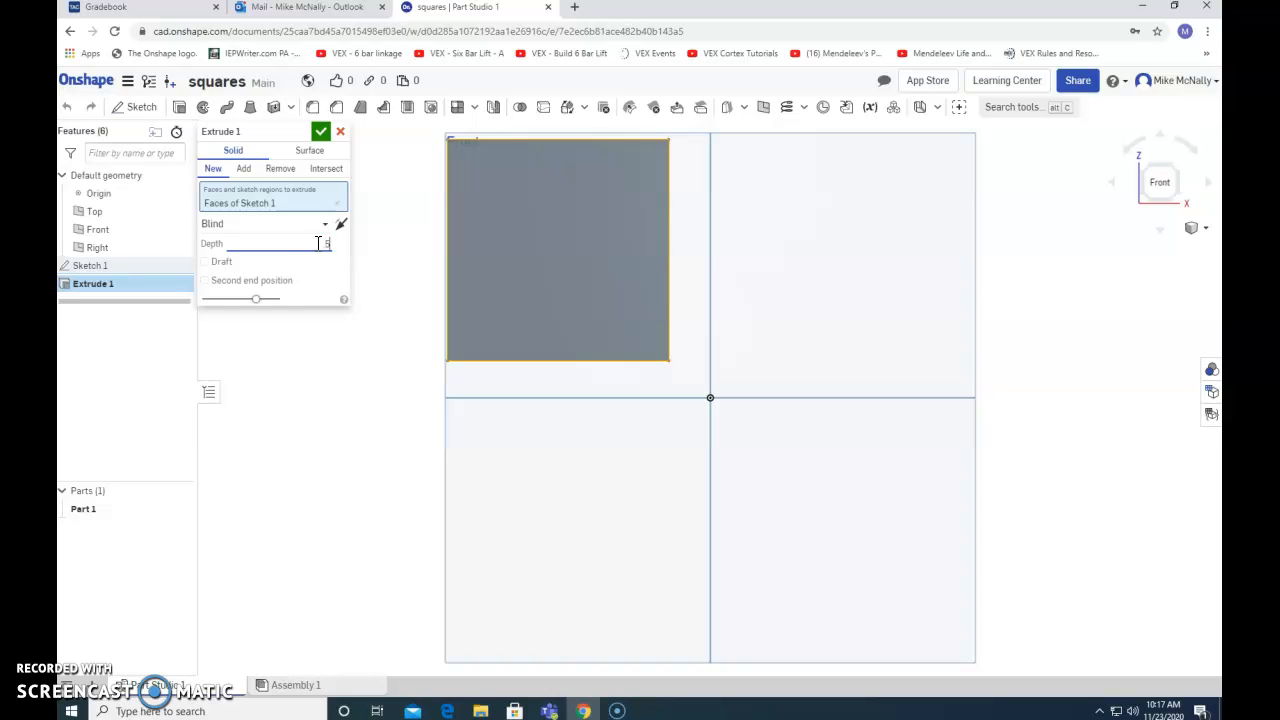
left_click(321, 137)
Examine the thickness of the extruded square block from an angled view
key("Left")
key("Left")
key("Left")
key("Left")
key("Left")
key("Left")
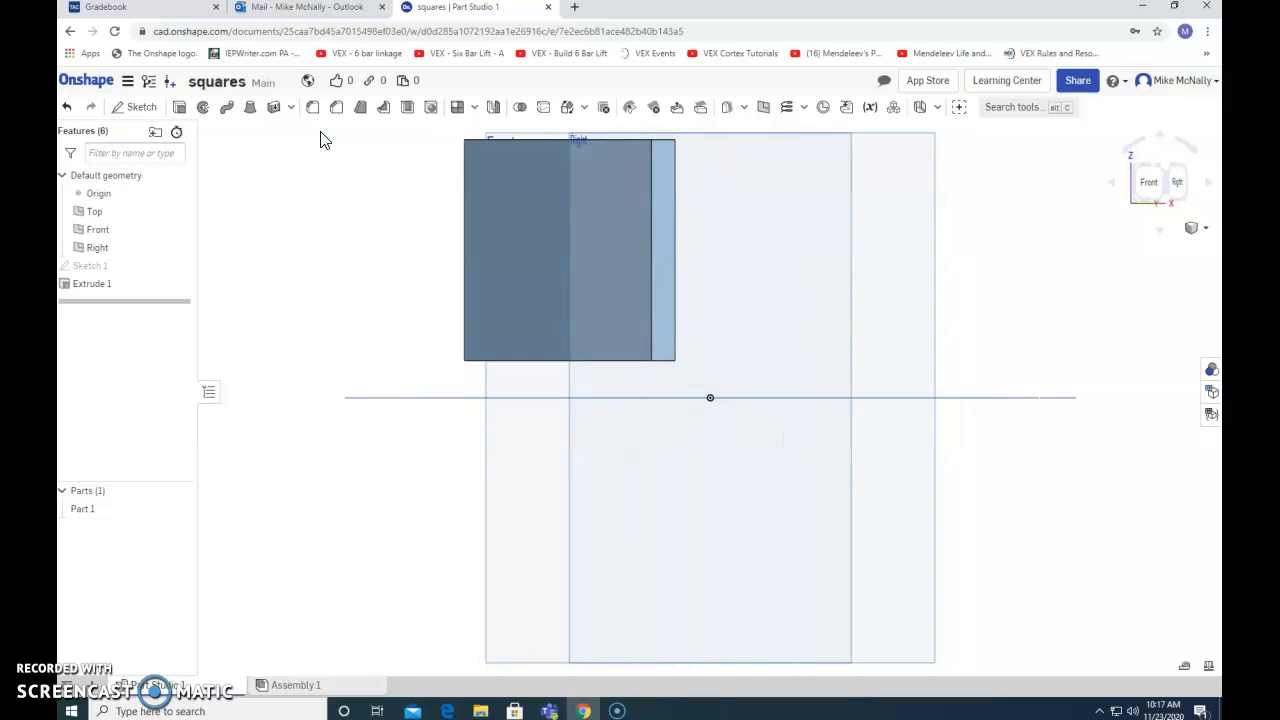
key("Left")
key("Right")
key("Right")
key("Right")
key("Right")
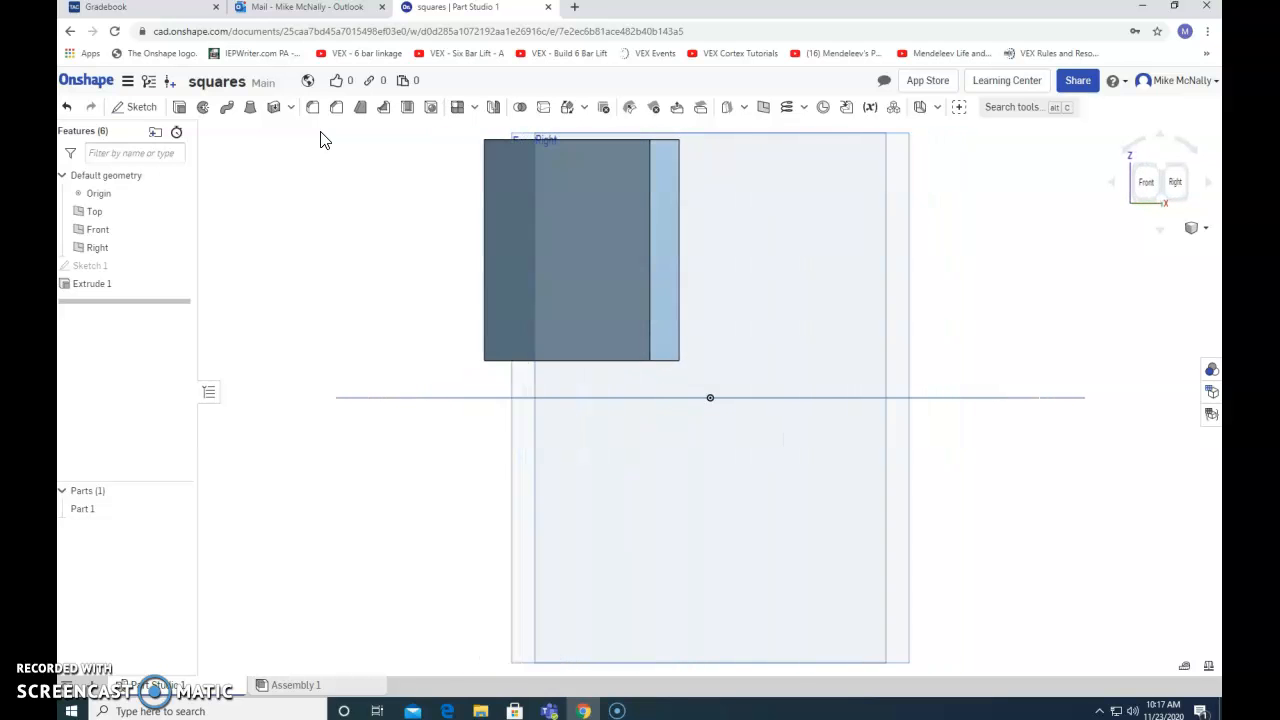
key("Right")
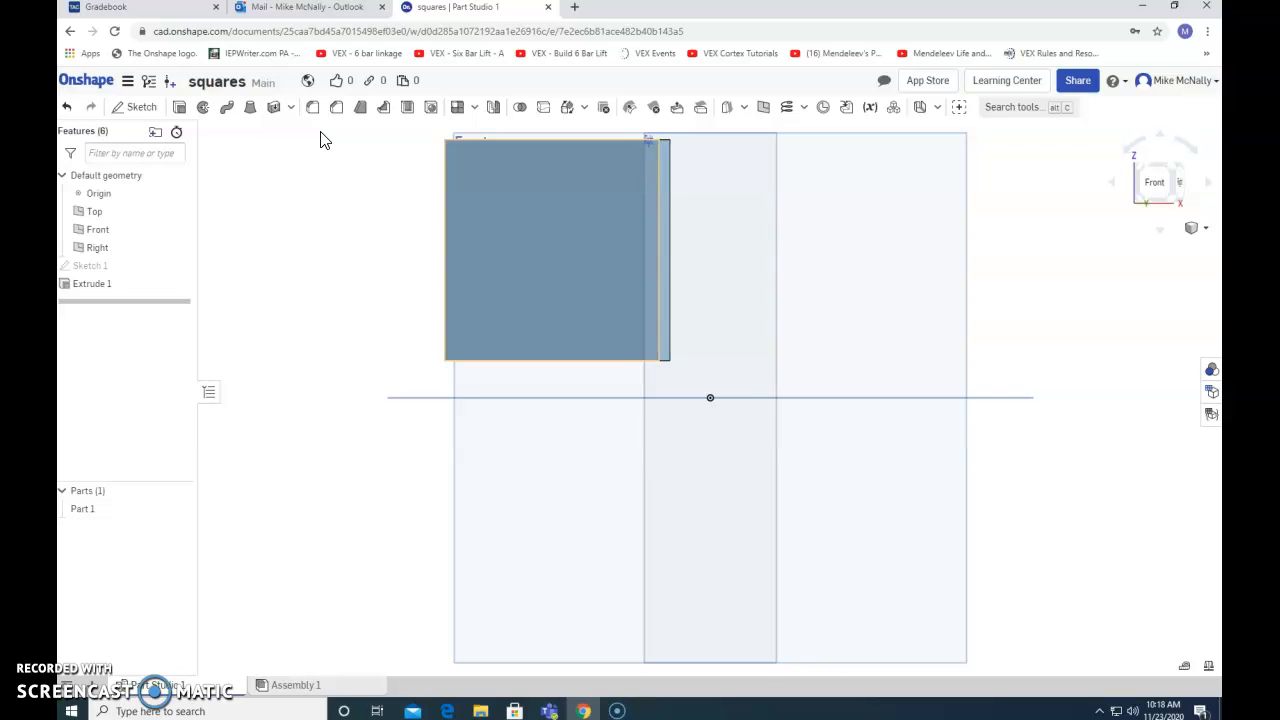
left_click(323, 143)
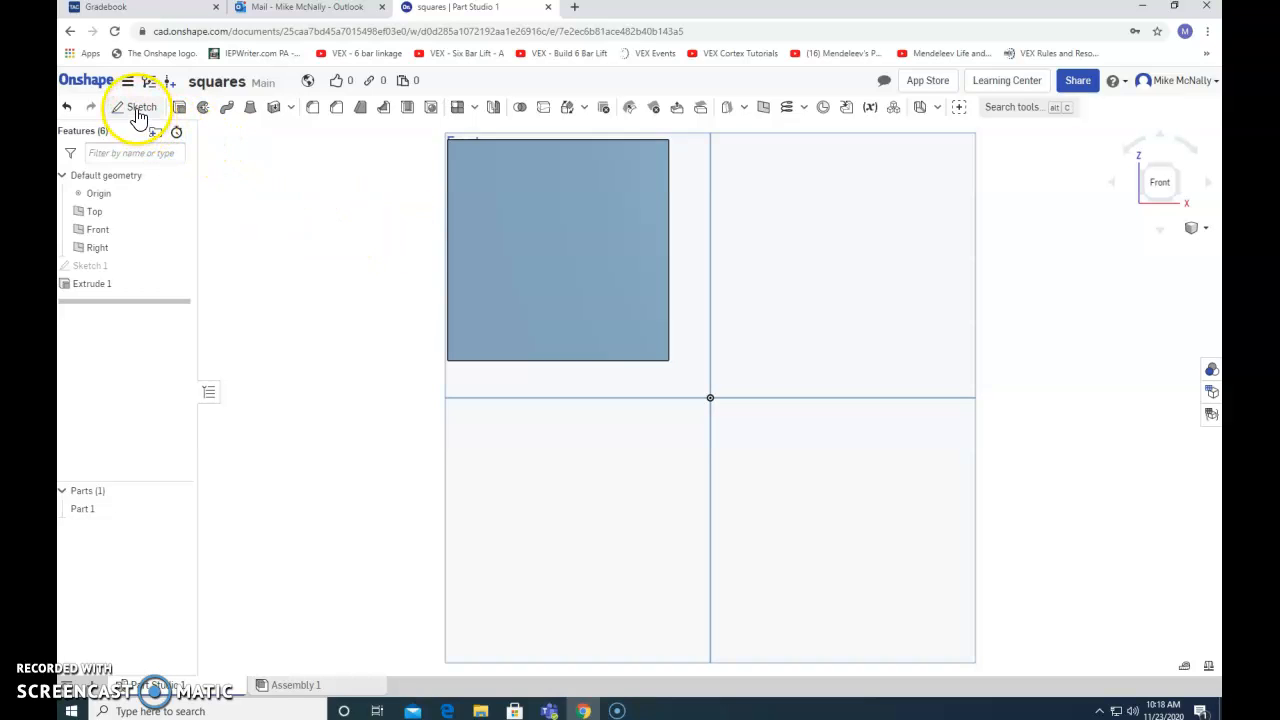
Start a sketch on the block's front face and draw a center point circle about 0.84 in in diameter
left_click(137, 108)
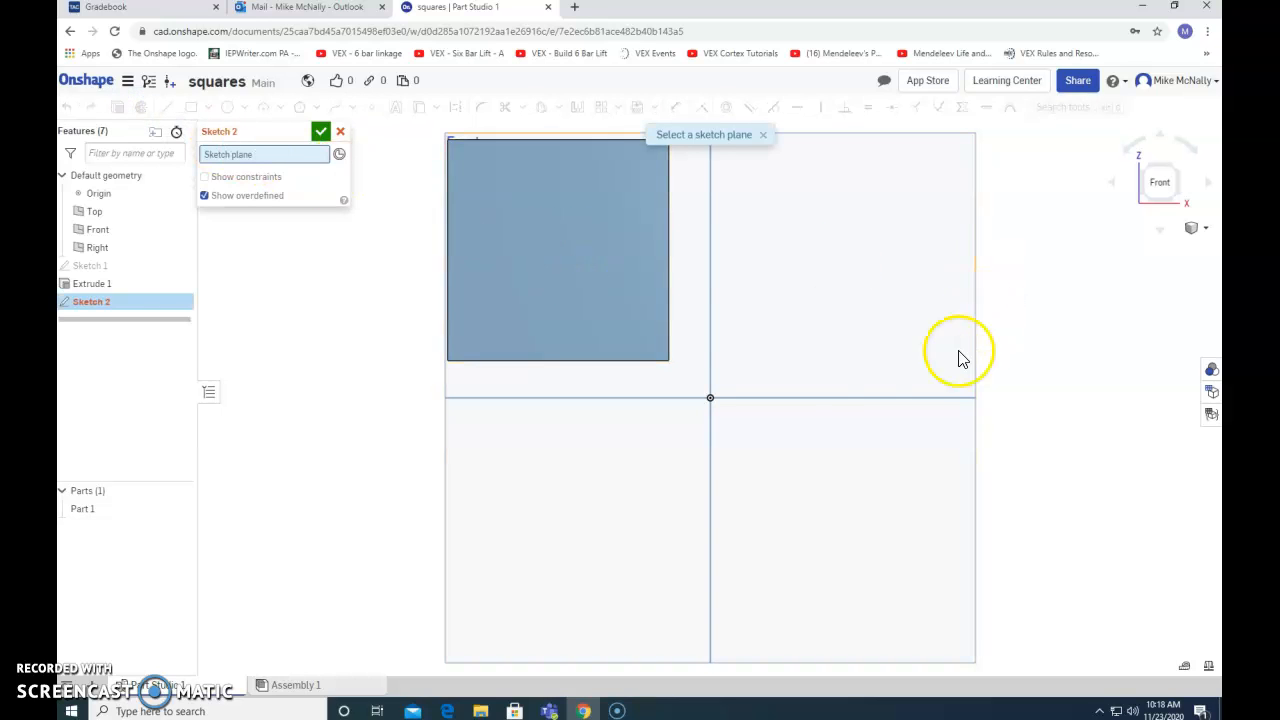
left_click(546, 252)
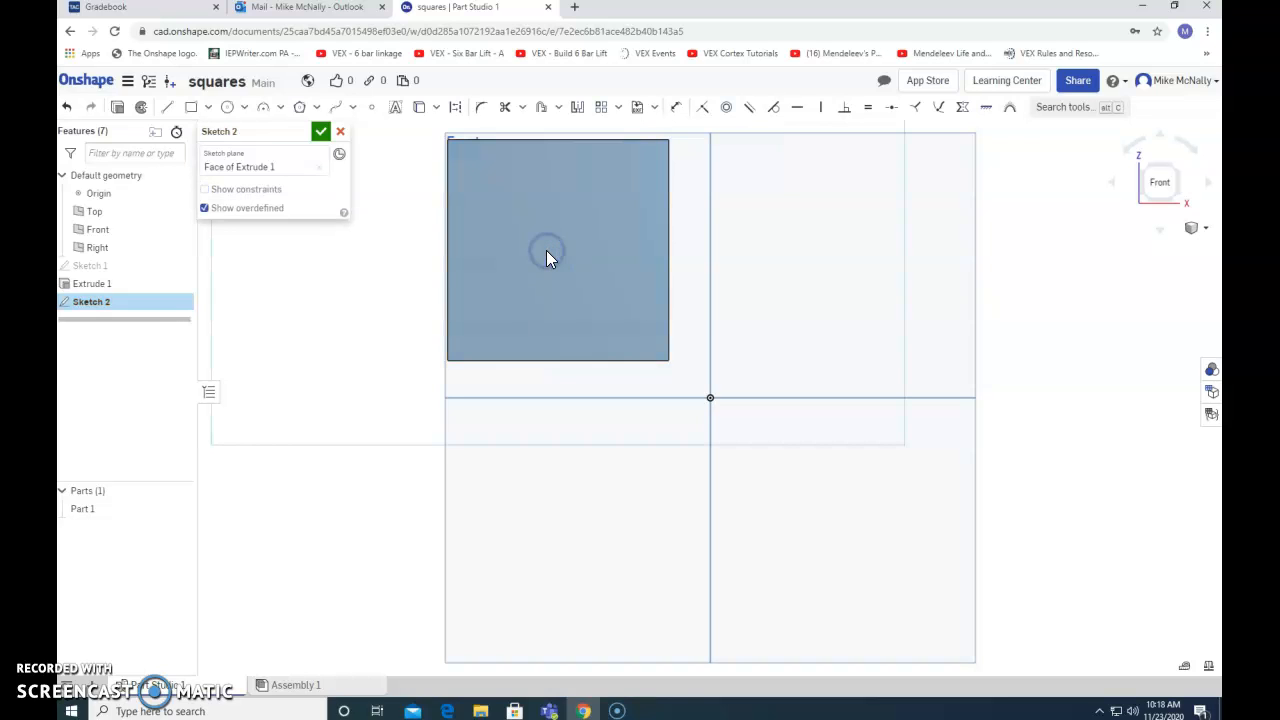
left_click(245, 110)
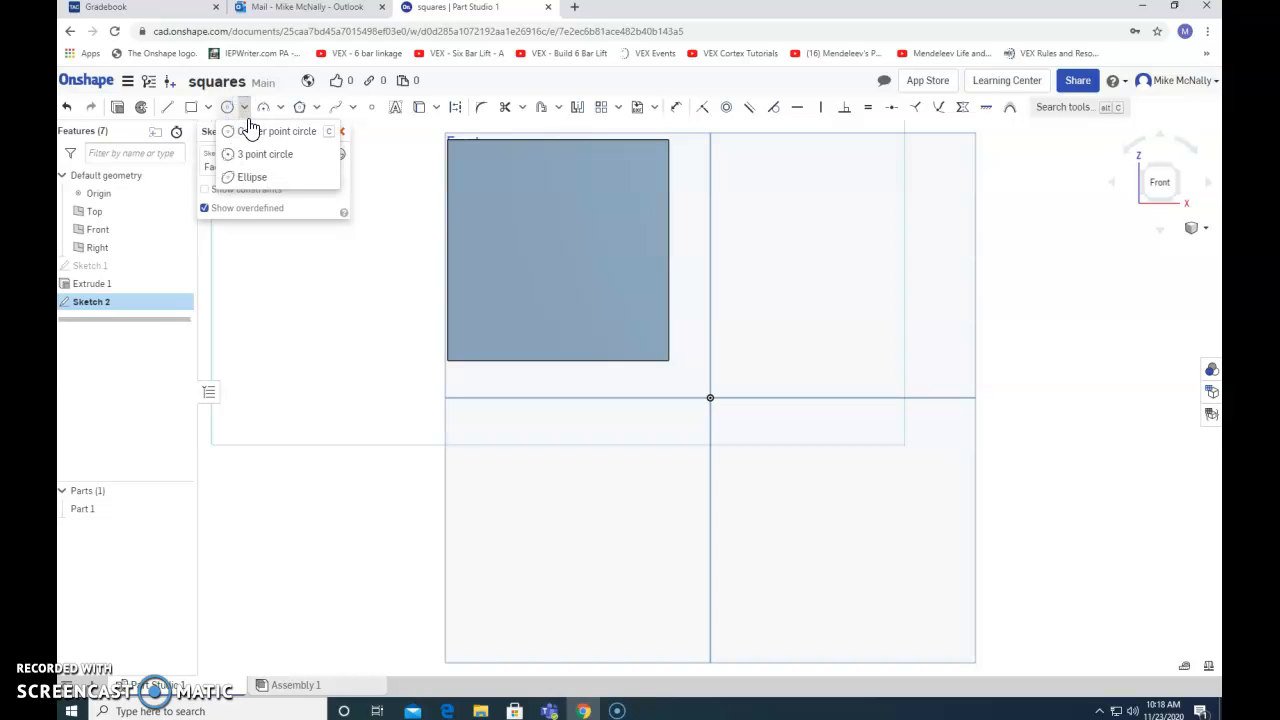
left_click(257, 131)
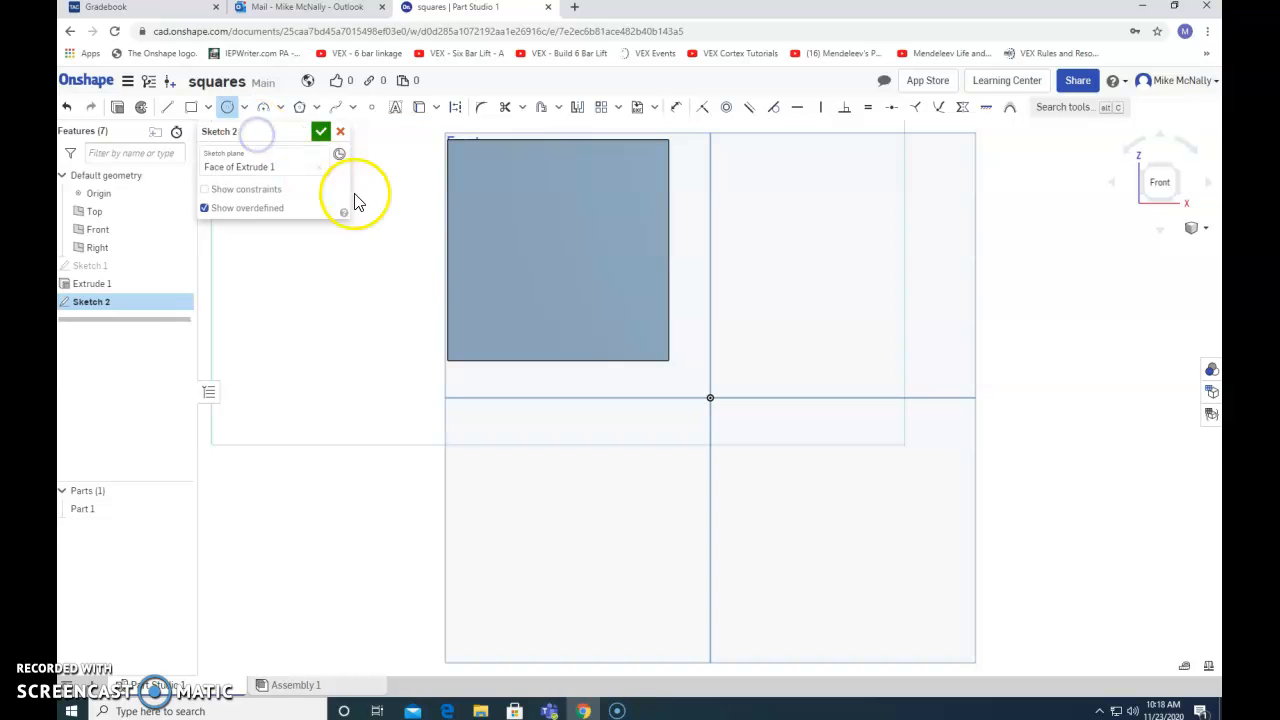
left_click(537, 237)
left_click(560, 268)
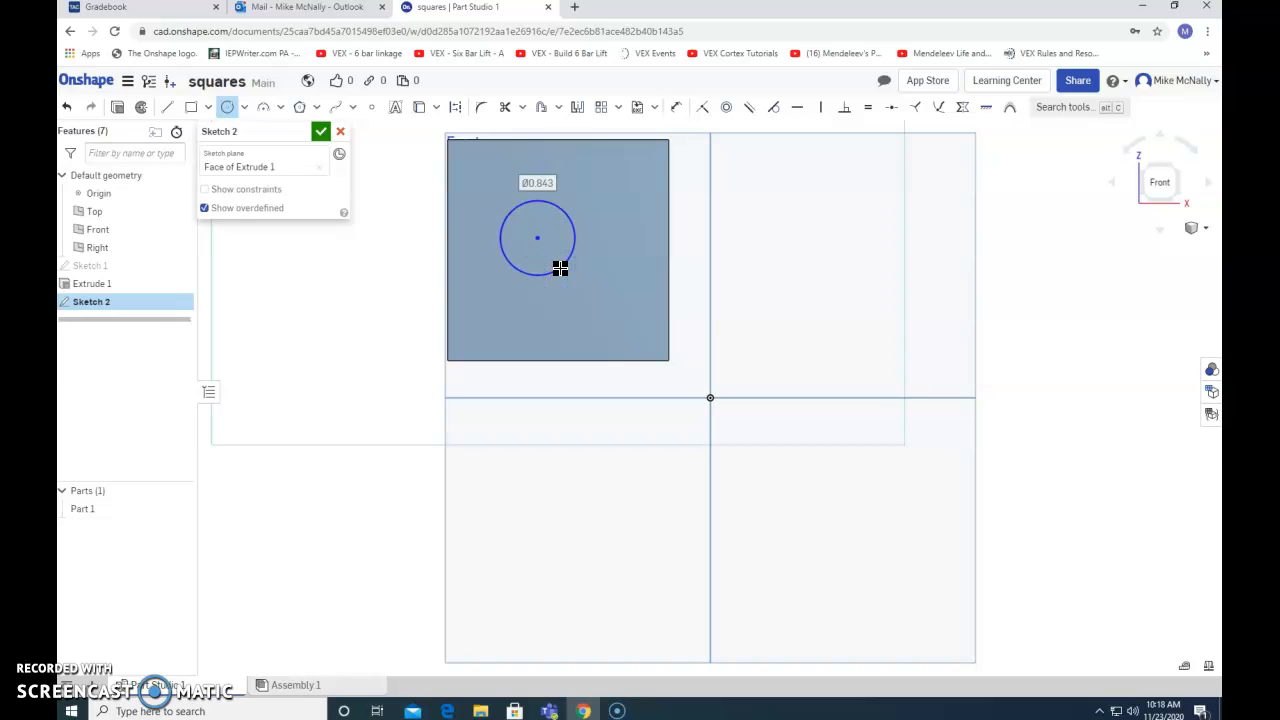
Dimension the circle on the block's face and set its diameter to 0.5 in
left_click(677, 113)
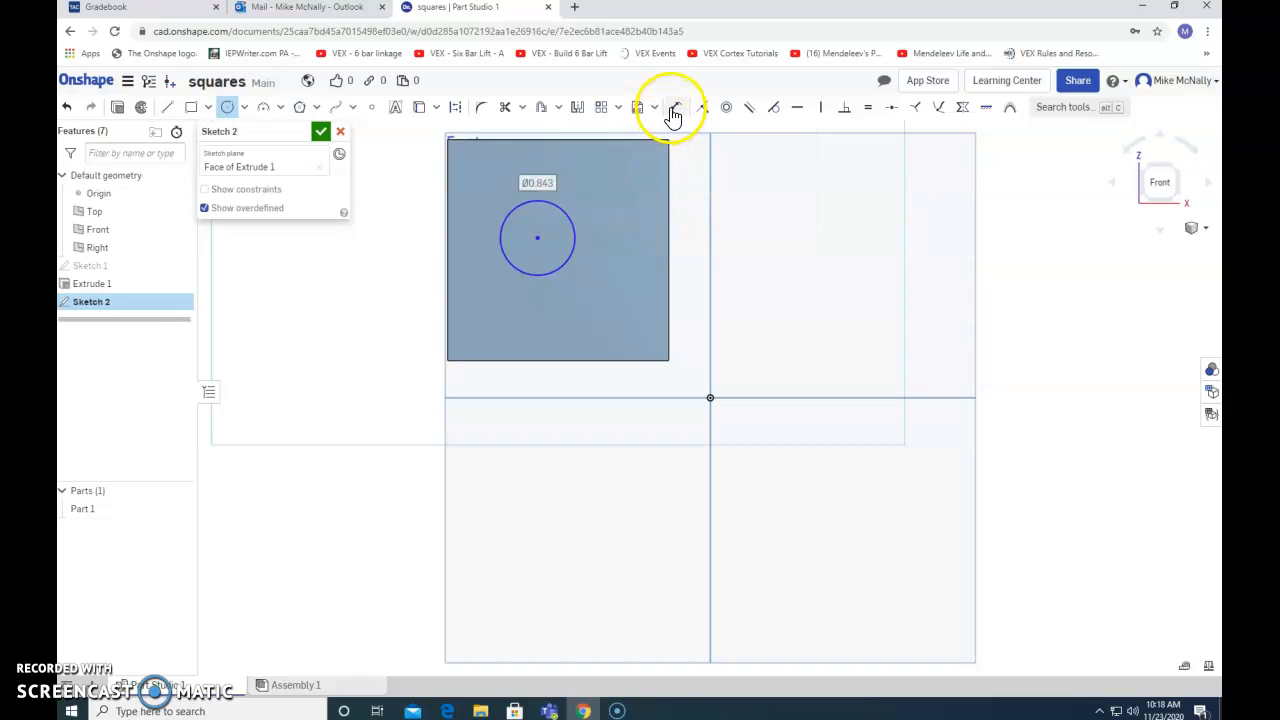
left_click(677, 110)
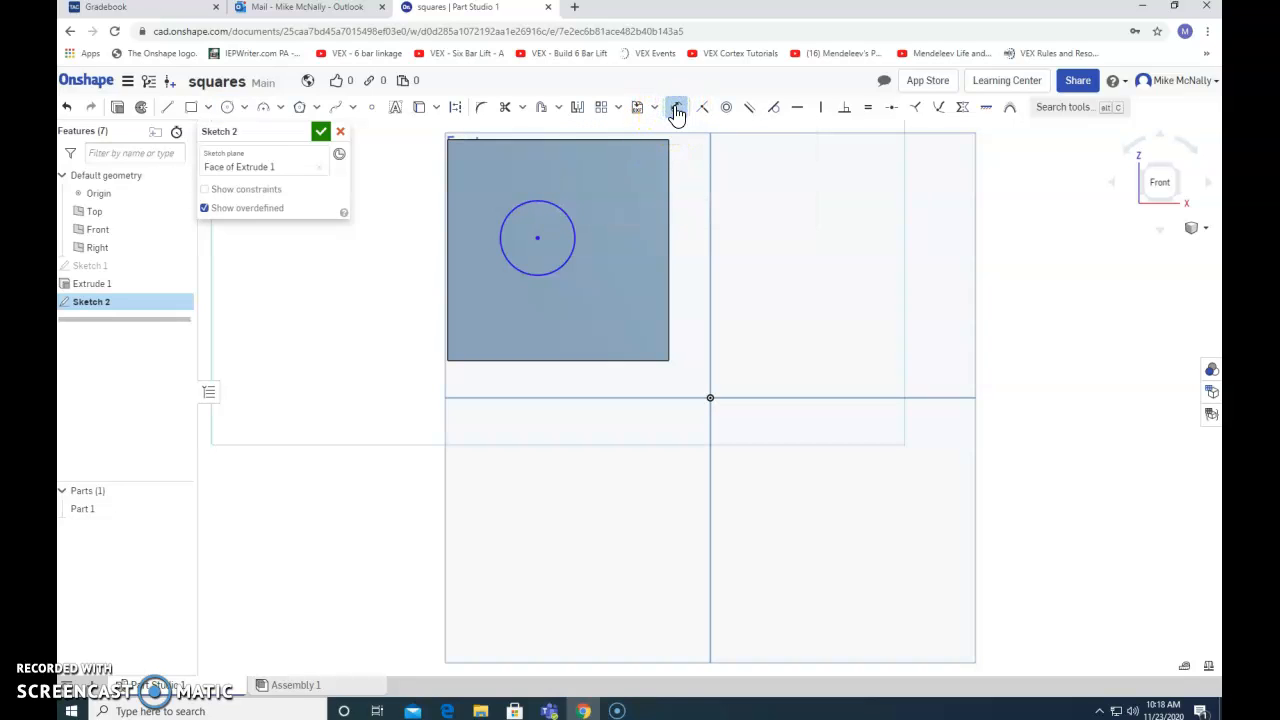
left_click(572, 222)
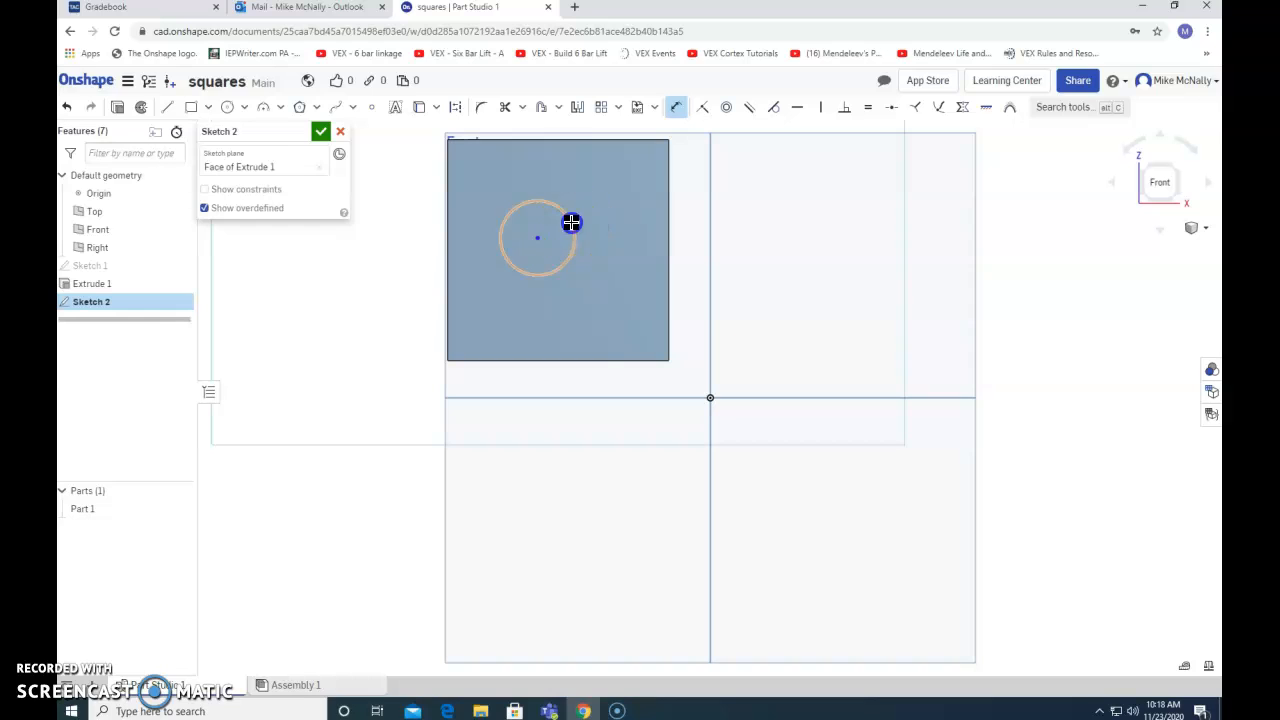
mouse_move(599, 219)
left_mouse_down()
mouse_move(717, 218)
mouse_move(606, 216)
mouse_move(613, 207)
left_mouse_up()
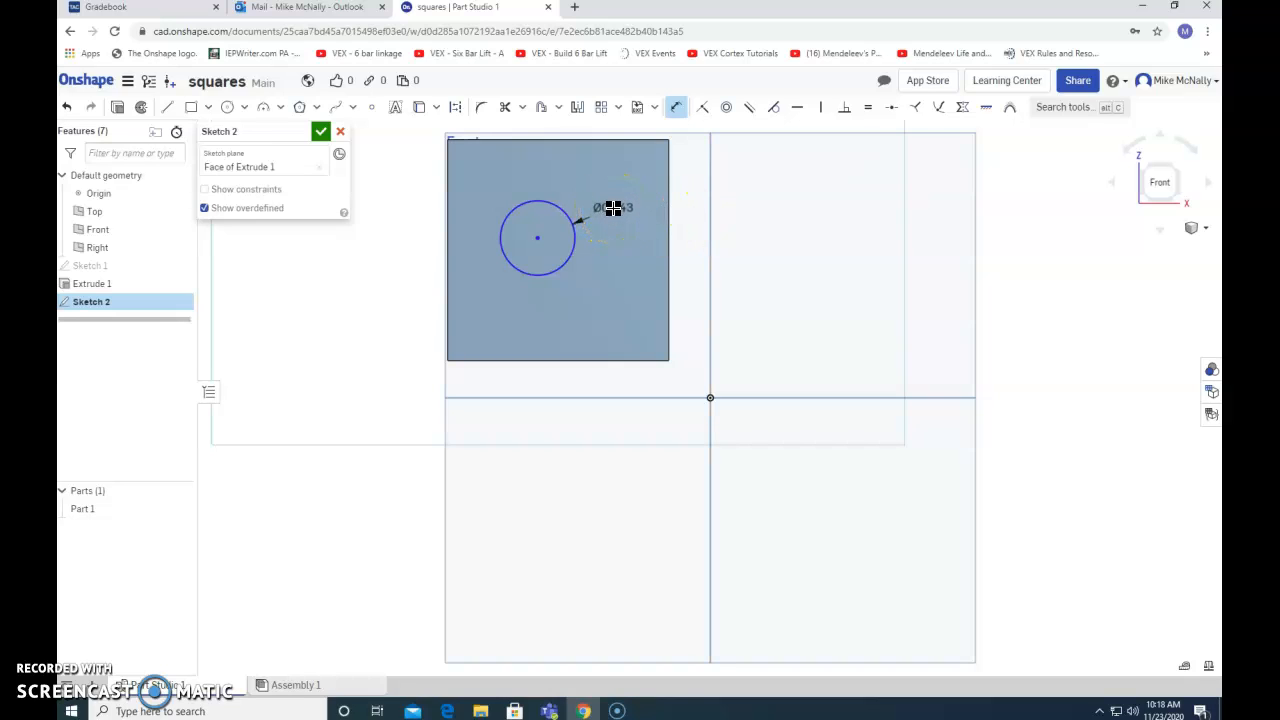
left_click(614, 208)
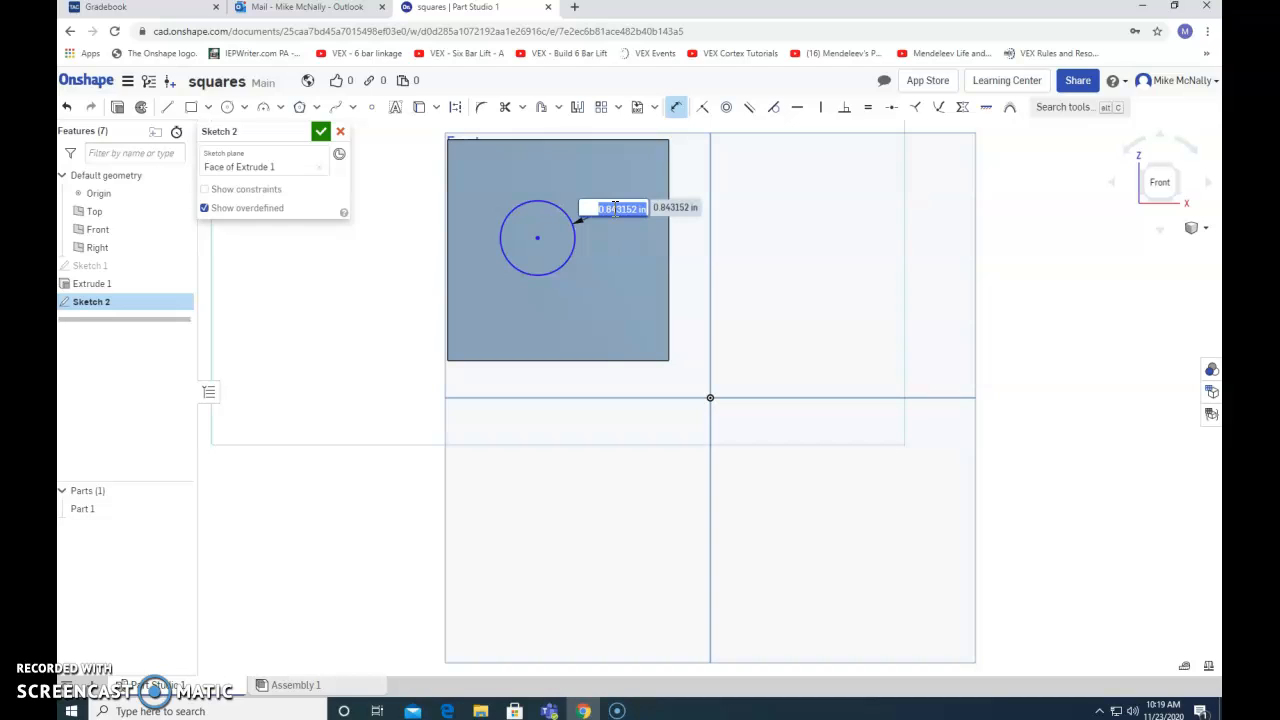
key("BackSpace")
type(".5")
key("Return")
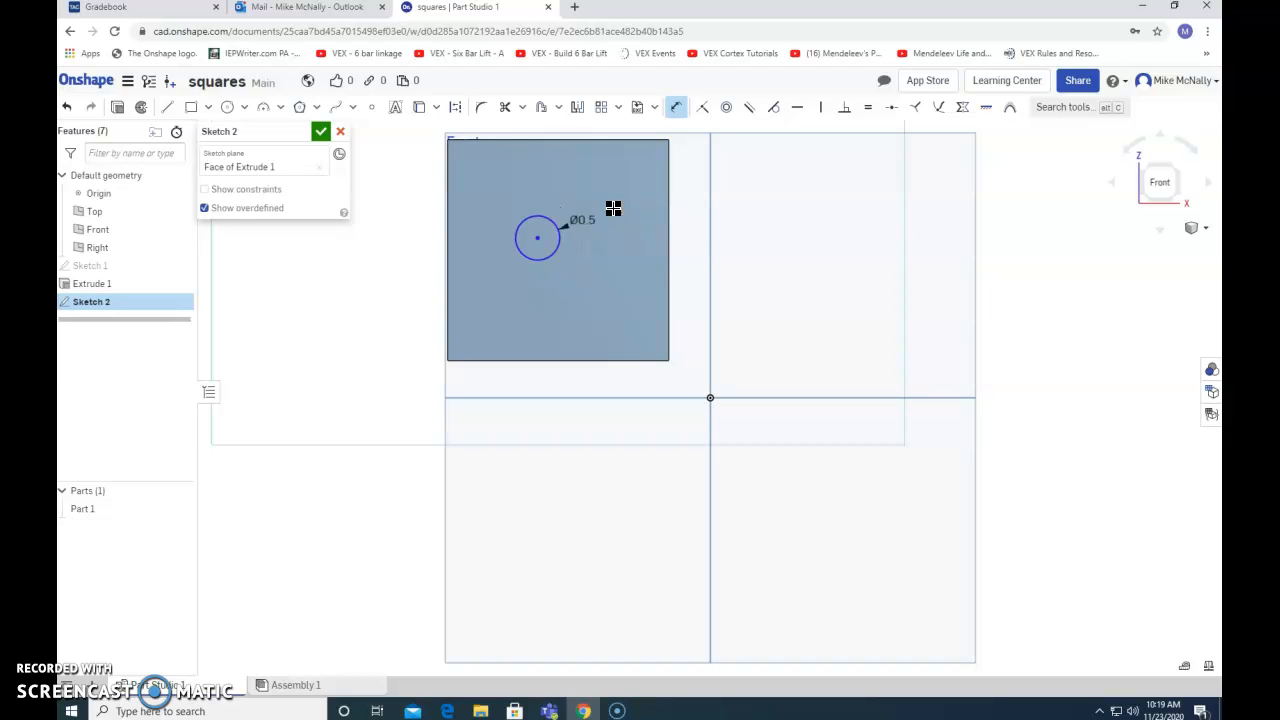
Dimension the circle's center horizontally from the block's right edge and set the distance to 1.25 in
left_click_drag(613, 208, 573, 252)
left_click_drag(538, 237, 601, 285)
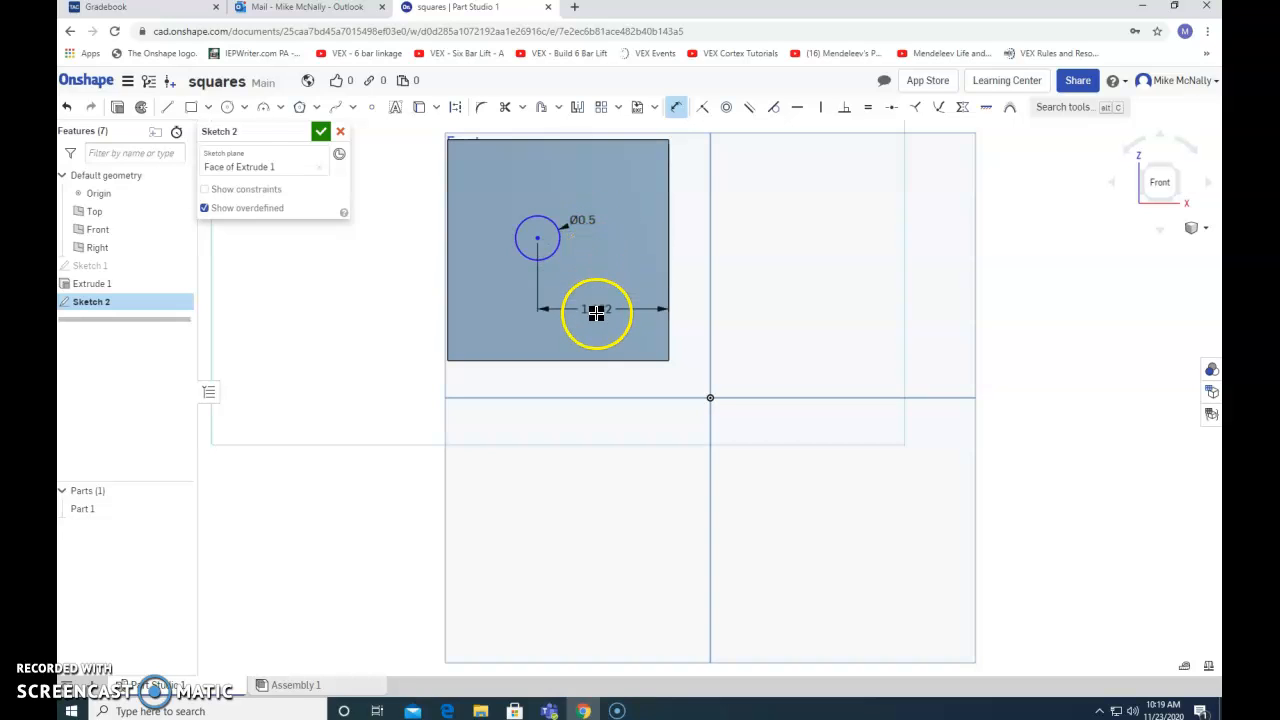
left_click(594, 190)
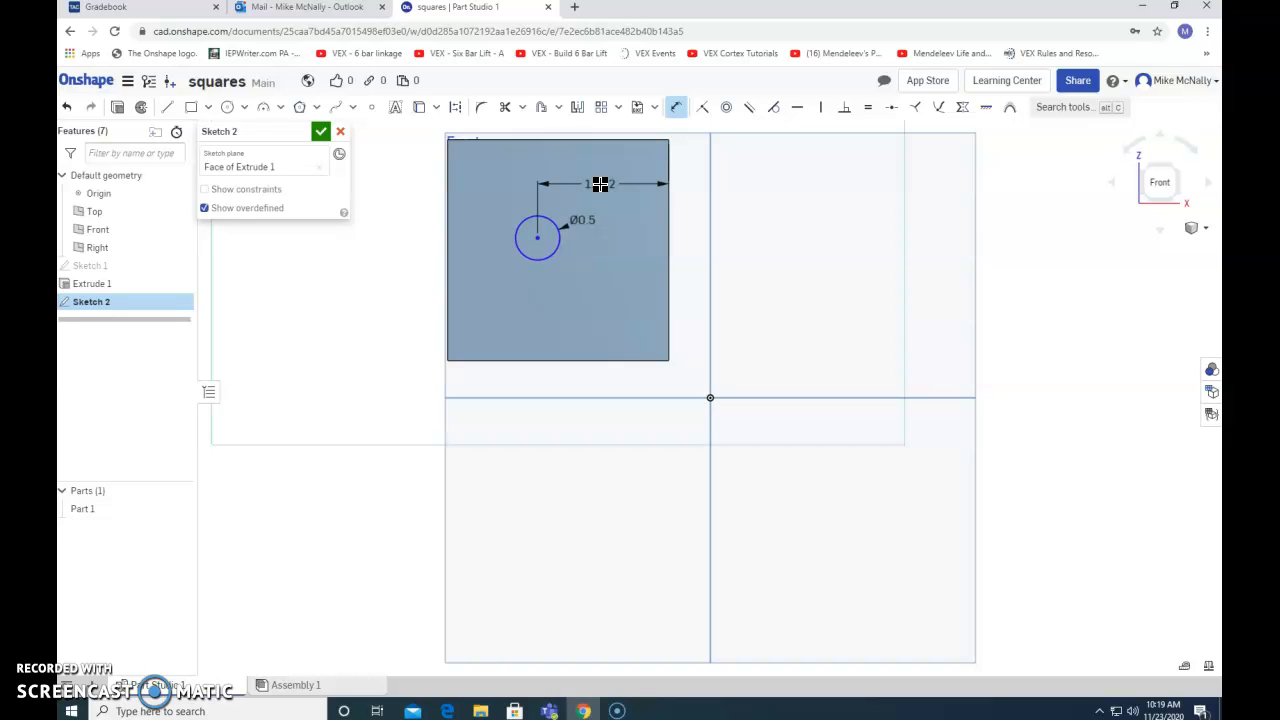
left_click(600, 184)
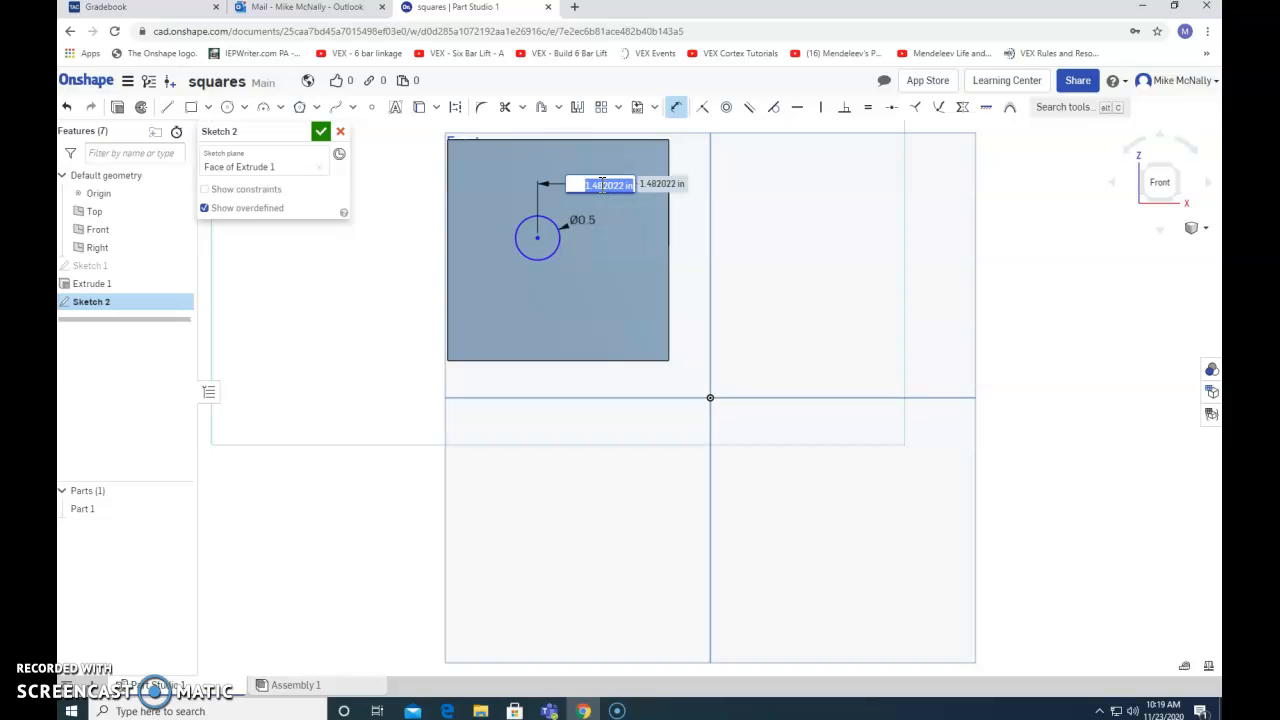
type("1.25")
key("Return")
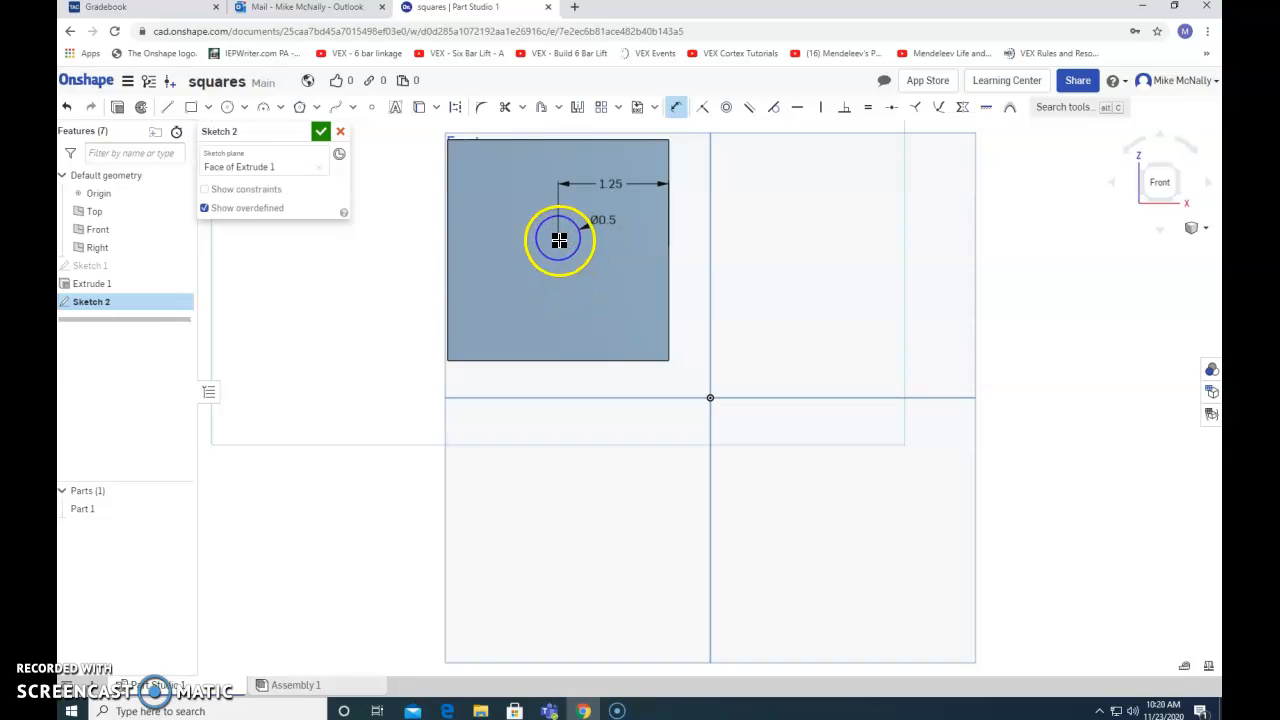
Dimension the circle's center vertically from the block's bottom edge and set the distance to 1.25 in
left_click(541, 361)
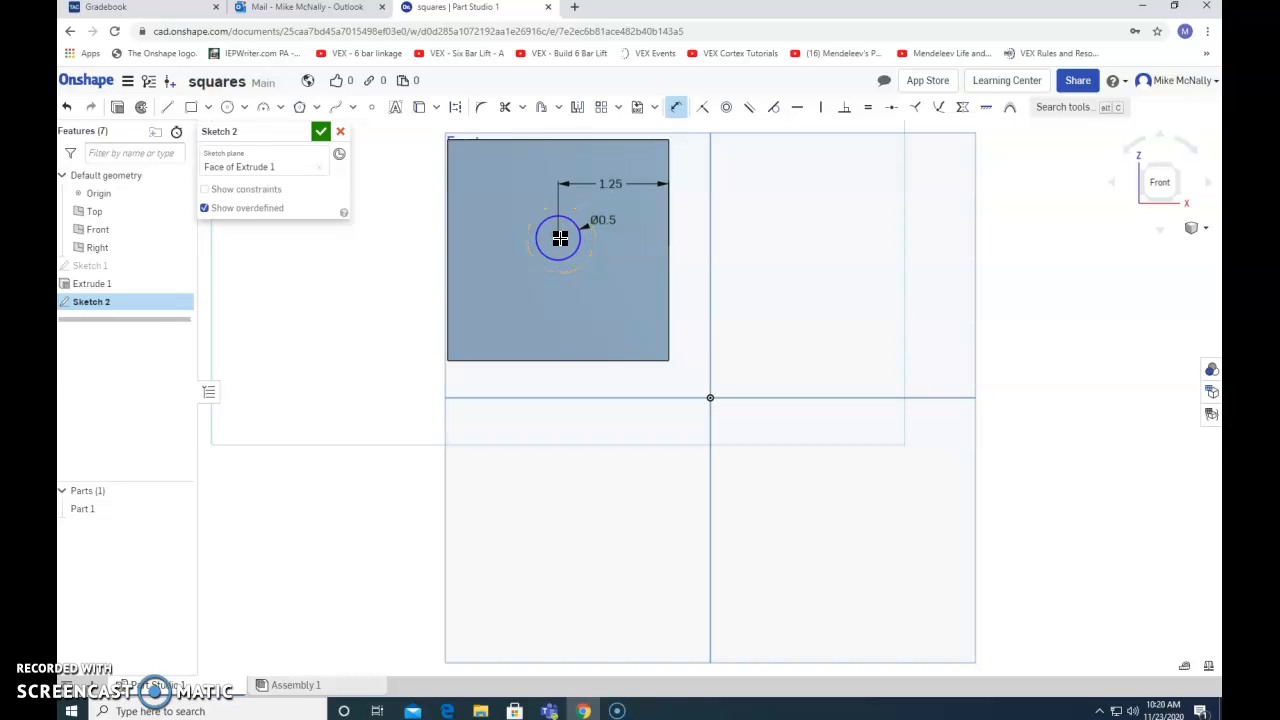
left_click_drag(560, 238, 512, 297)
left_click(512, 297)
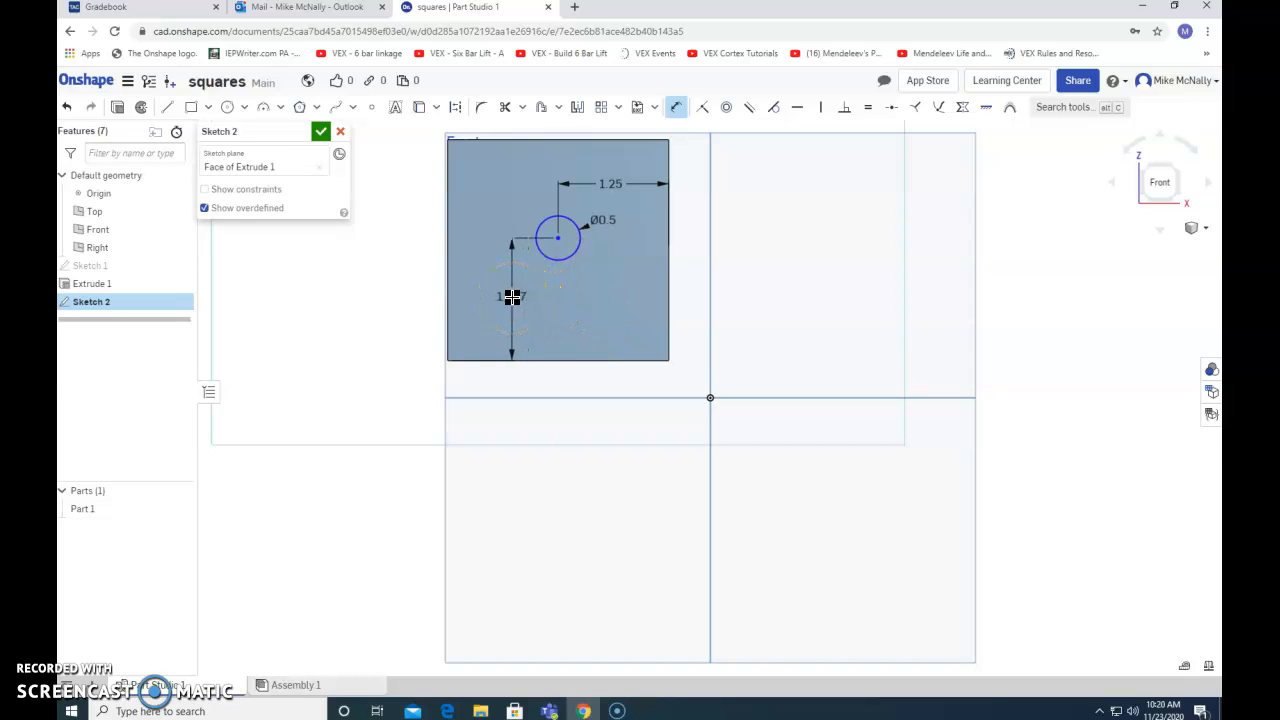
left_click(512, 298)
double_click(511, 300)
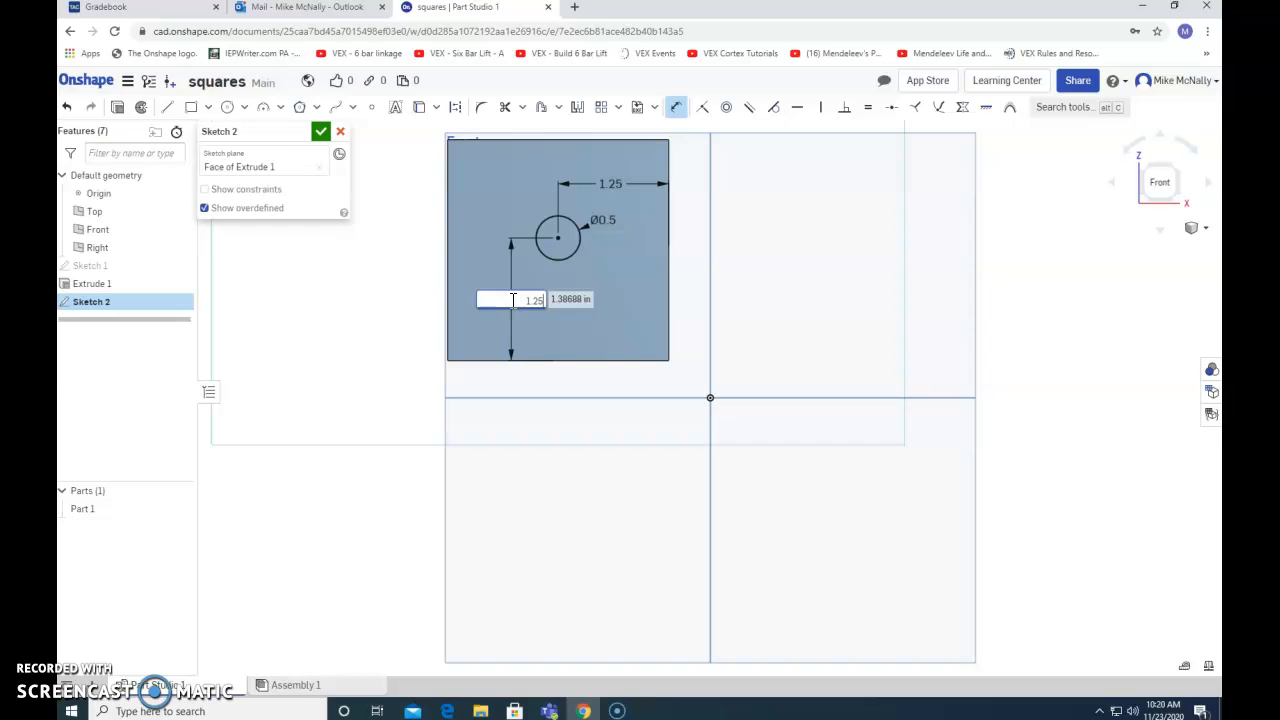
key("Return")
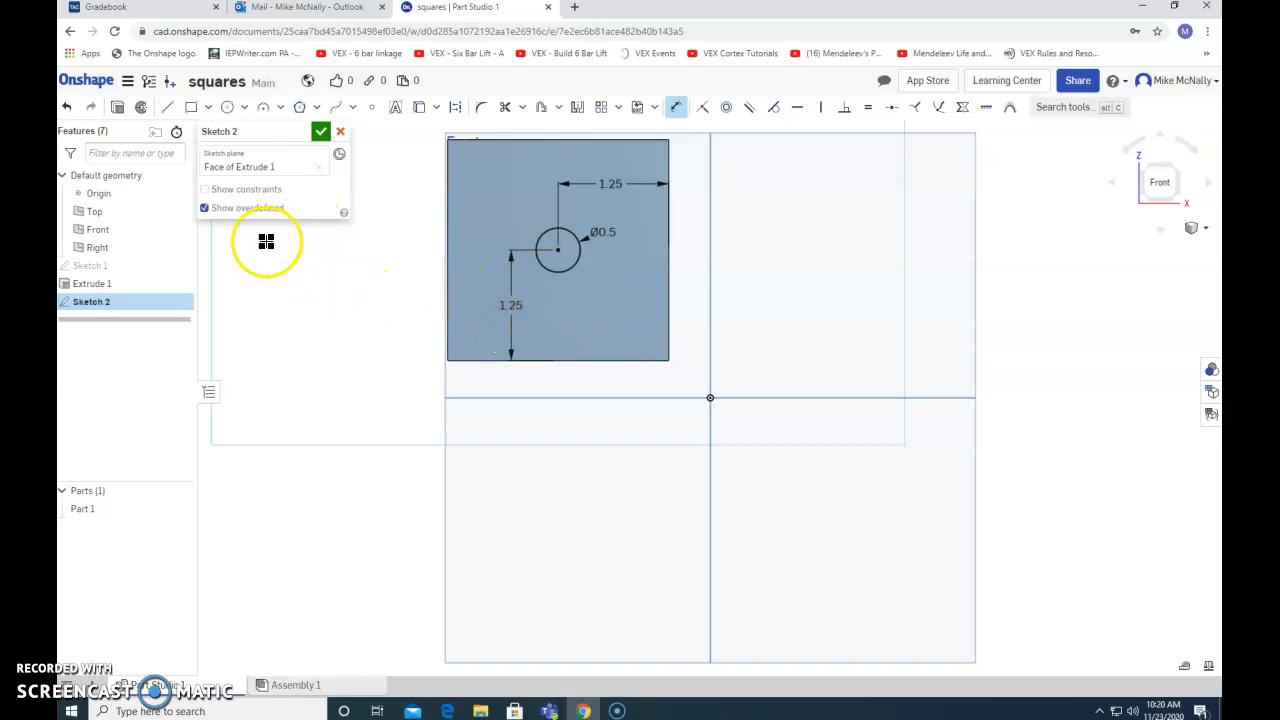
Extrude the circle on the block's front face outward as a 1 in blind boss added to the block
left_click(117, 109)
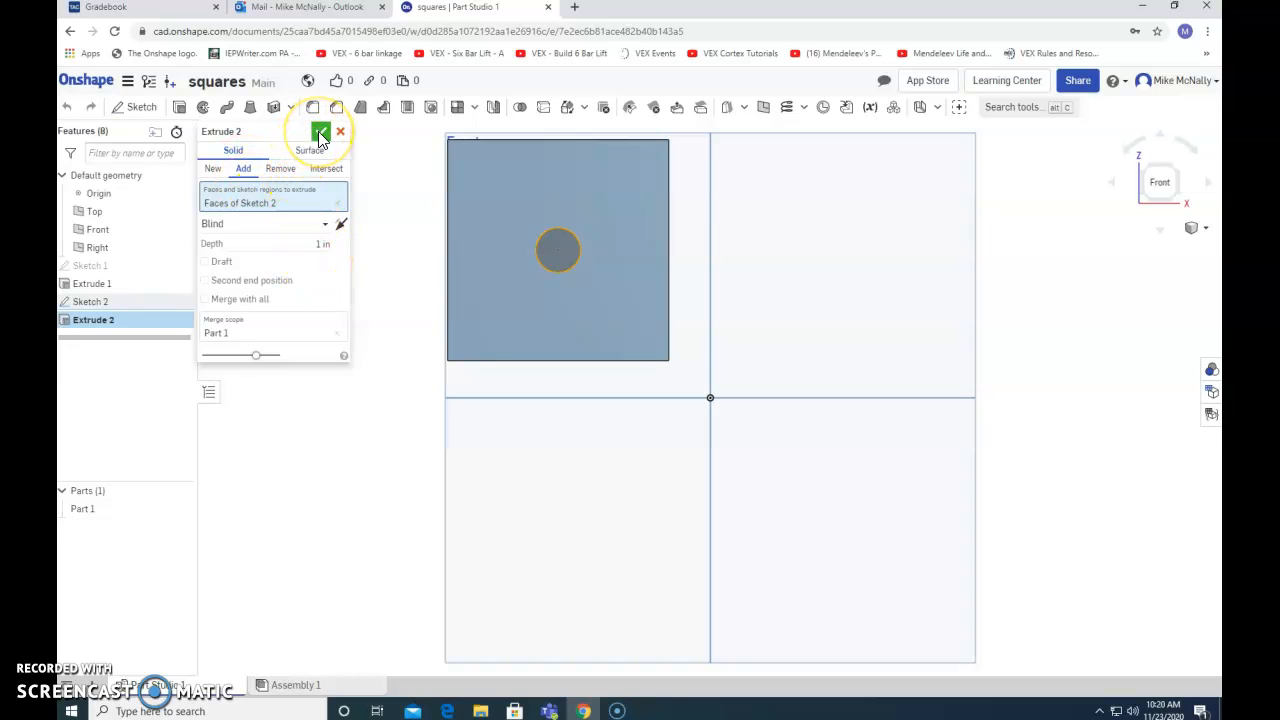
left_click(319, 133)
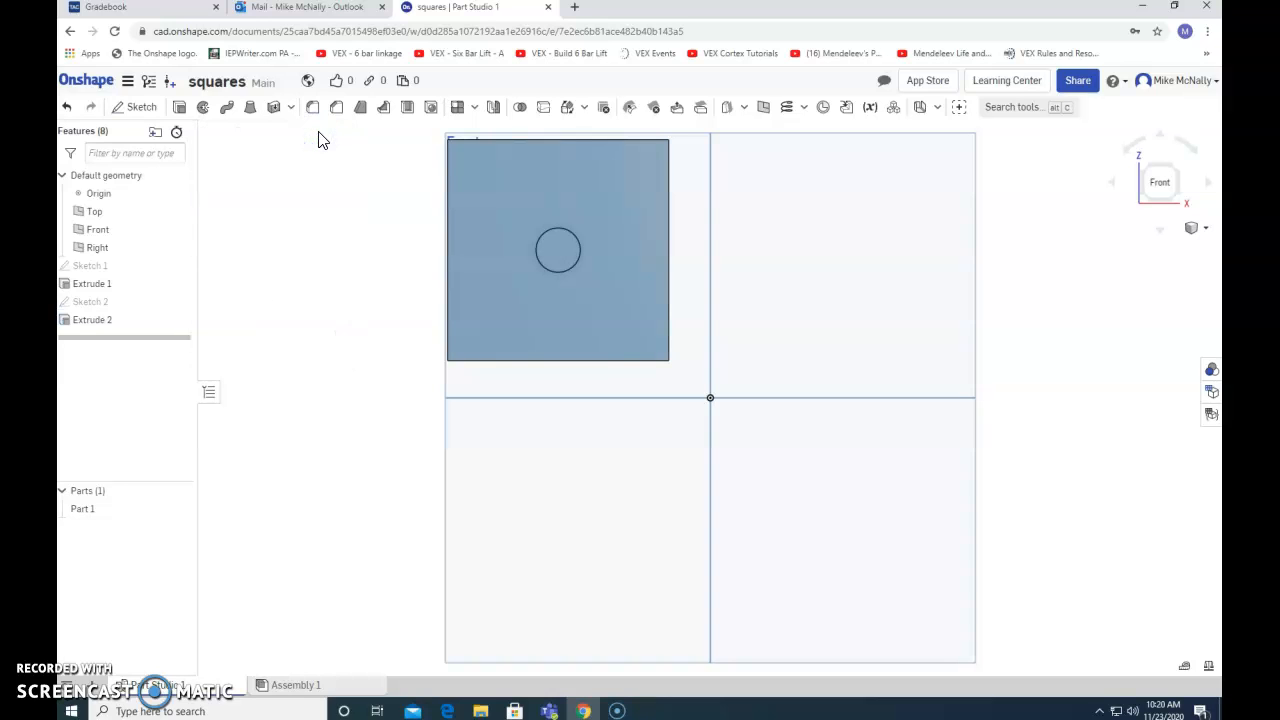
key("Right")
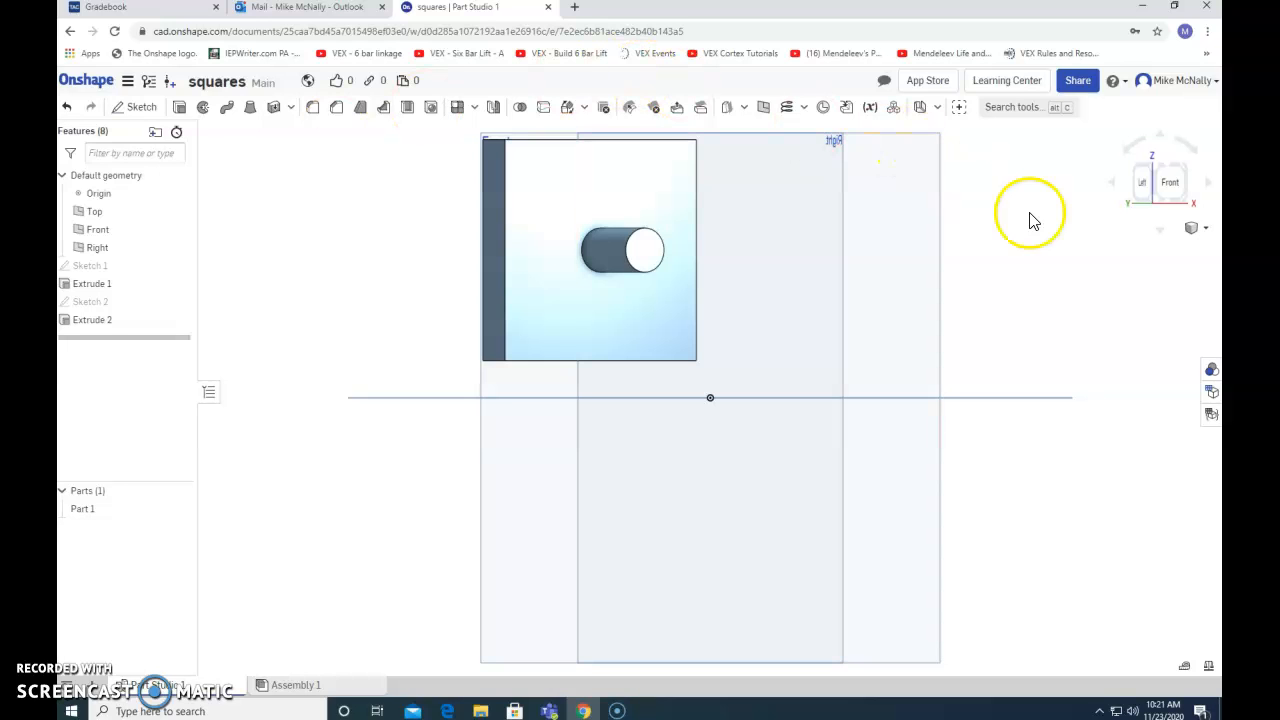
Start a sketch on the block's front face and place the text "DOC" in Open Sans below the round boss
left_click(1172, 186)
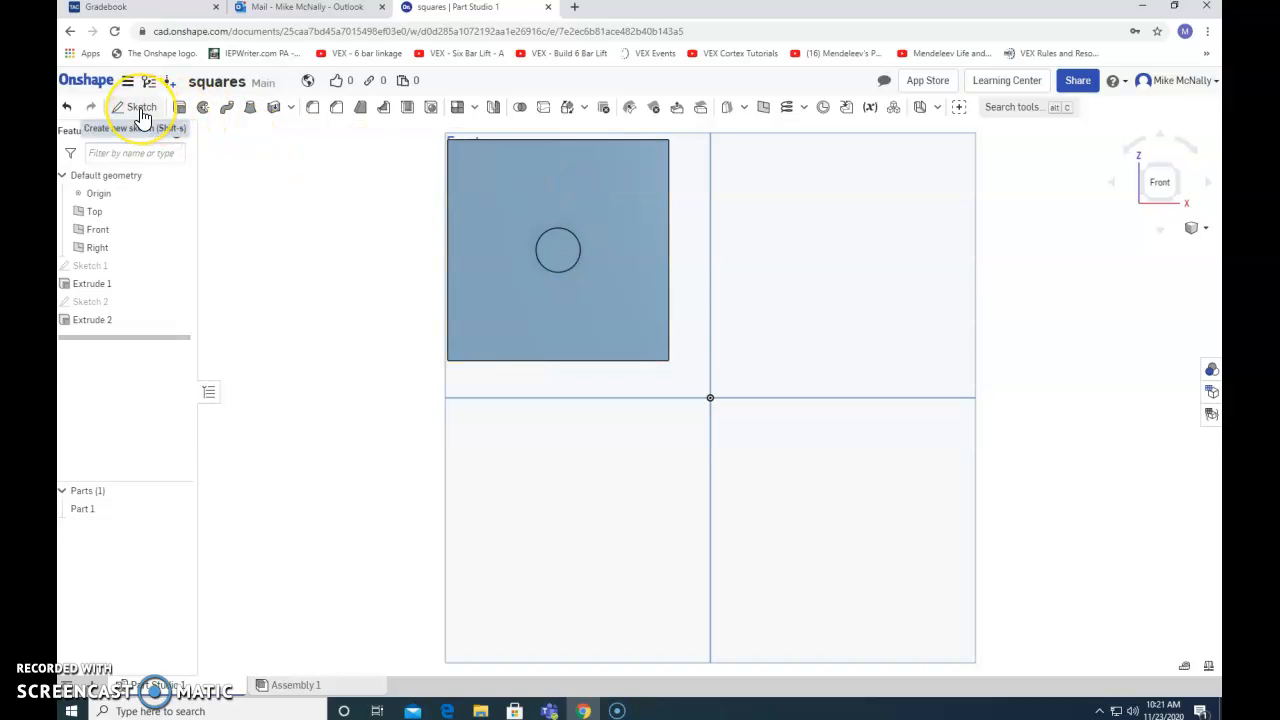
left_click(141, 108)
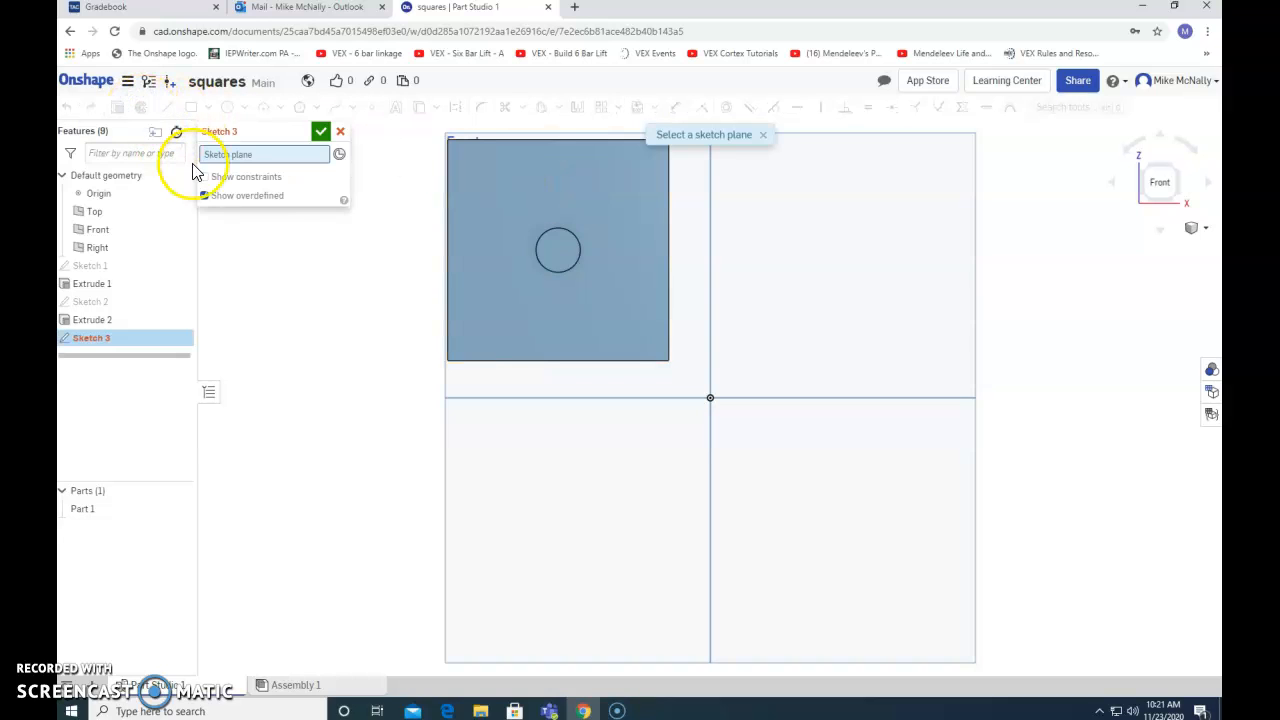
left_click(547, 324)
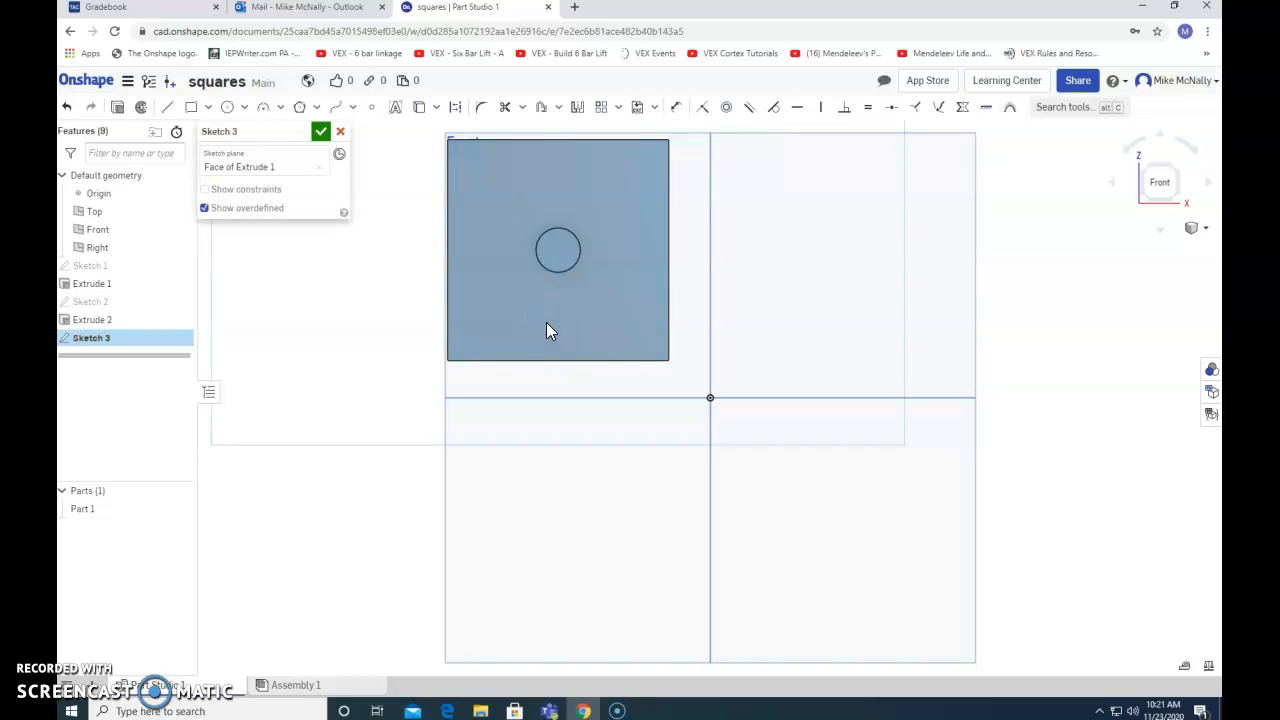
left_click(396, 108)
left_click(589, 333)
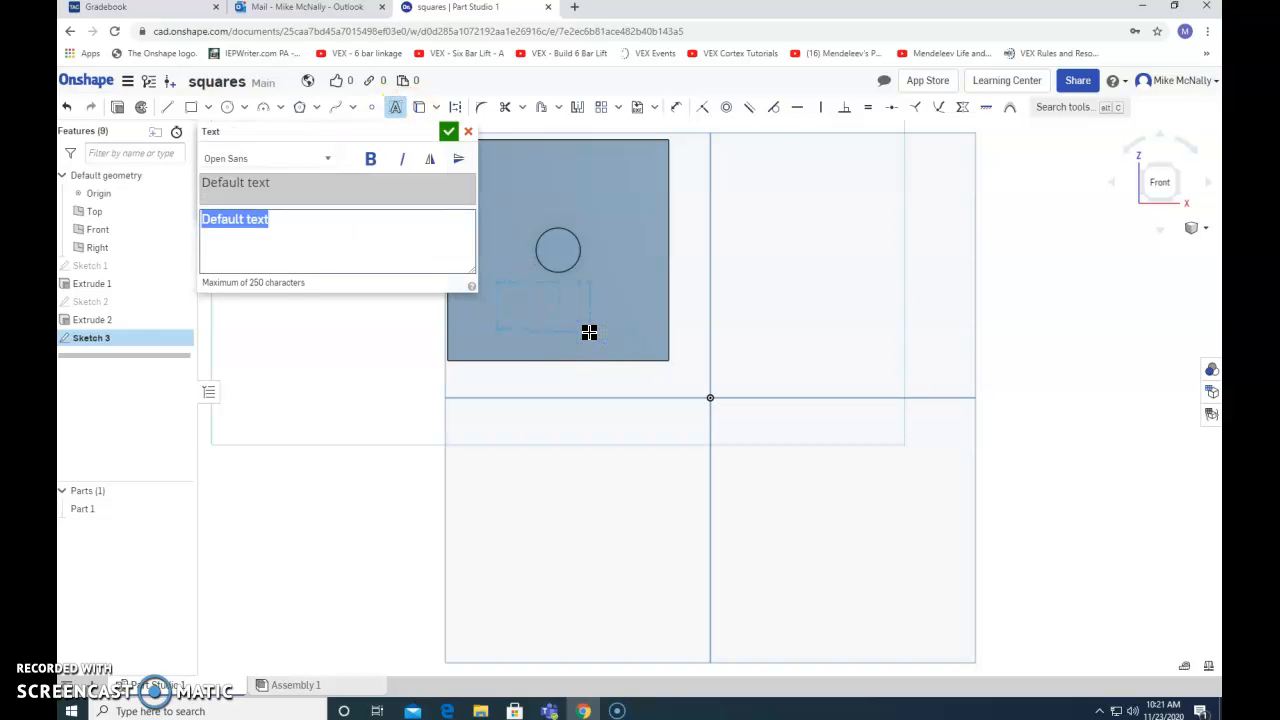
type("DOC")
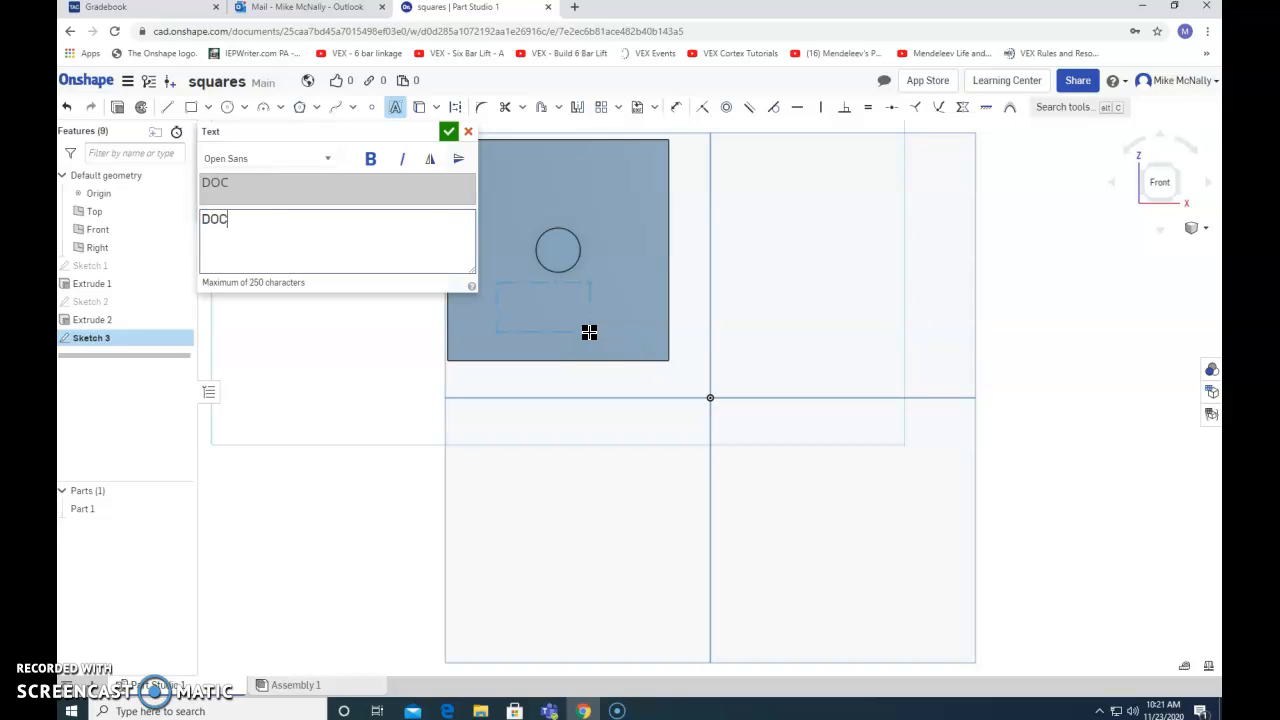
left_click(448, 132)
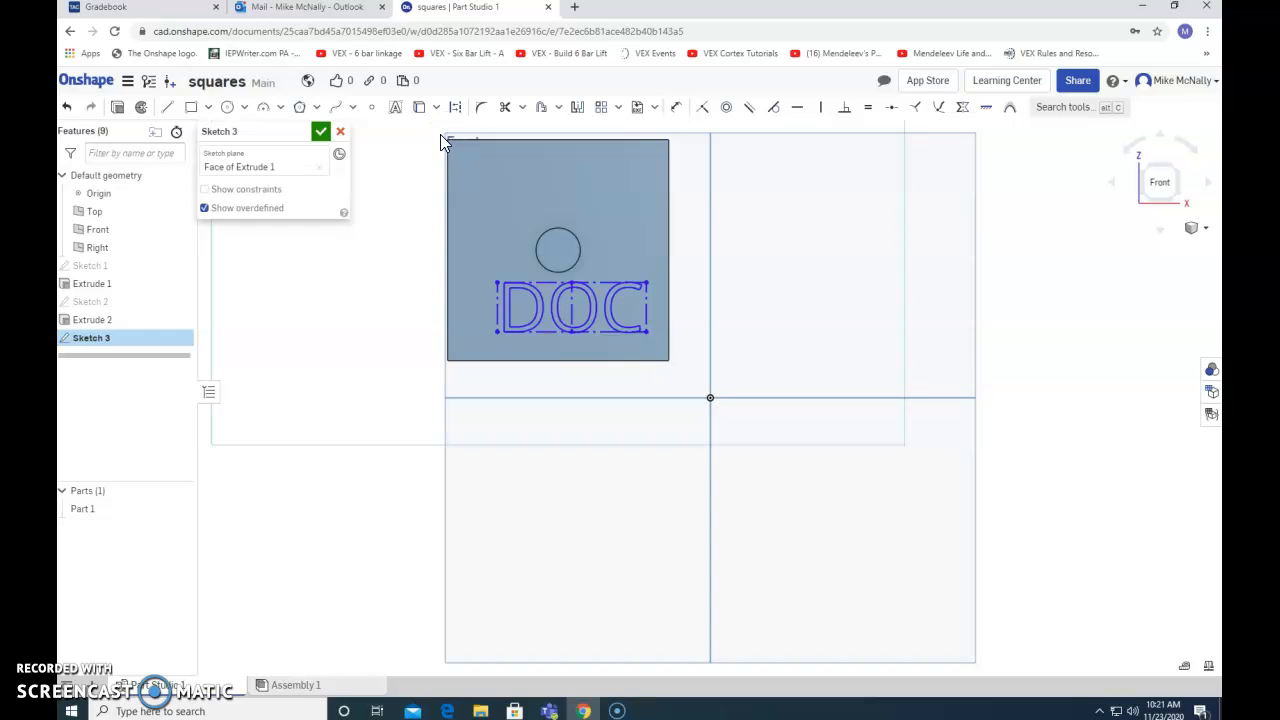
Extrude the DOC text as a Remove cut with a Through all end through the block
left_click(118, 108)
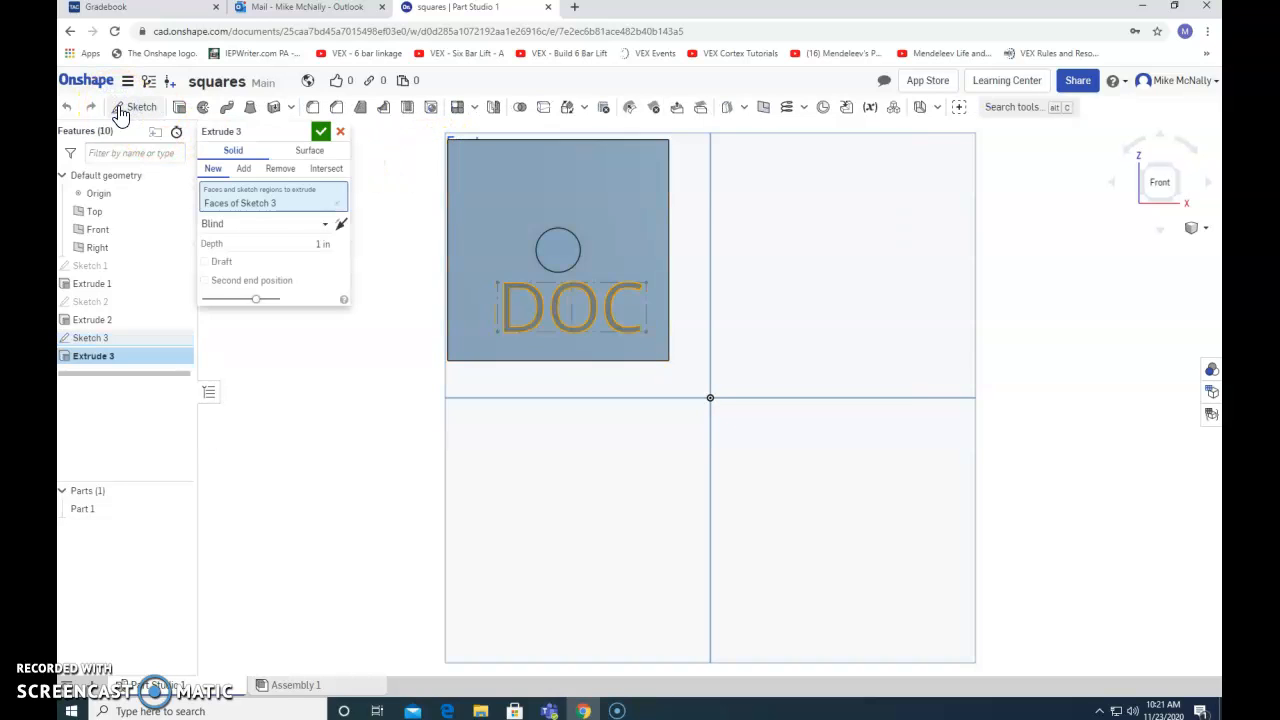
left_click(279, 172)
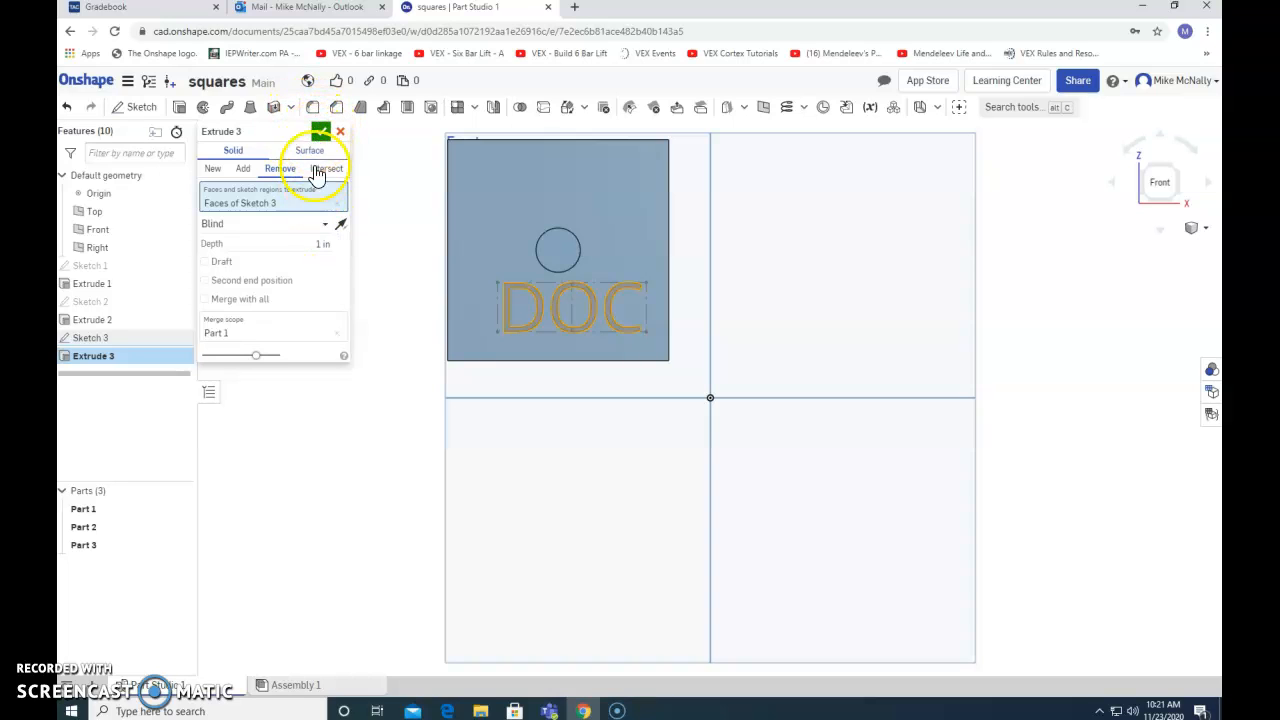
left_click(316, 222)
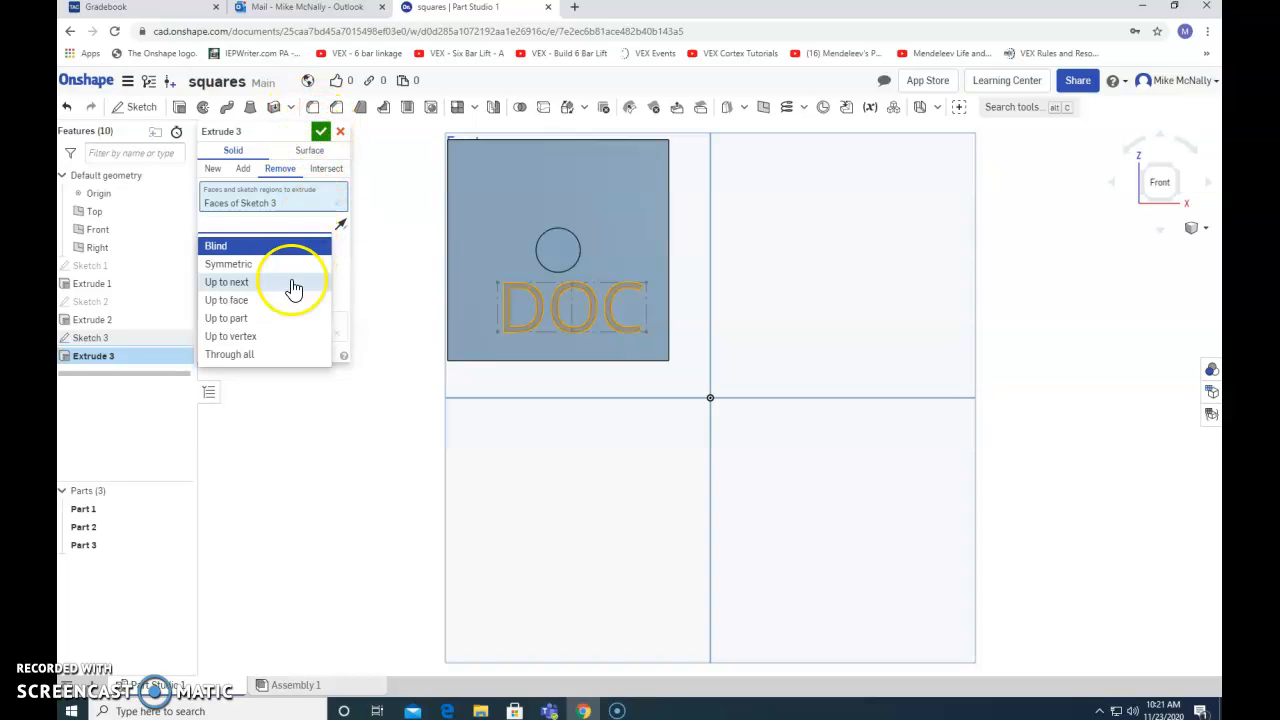
left_click(256, 357)
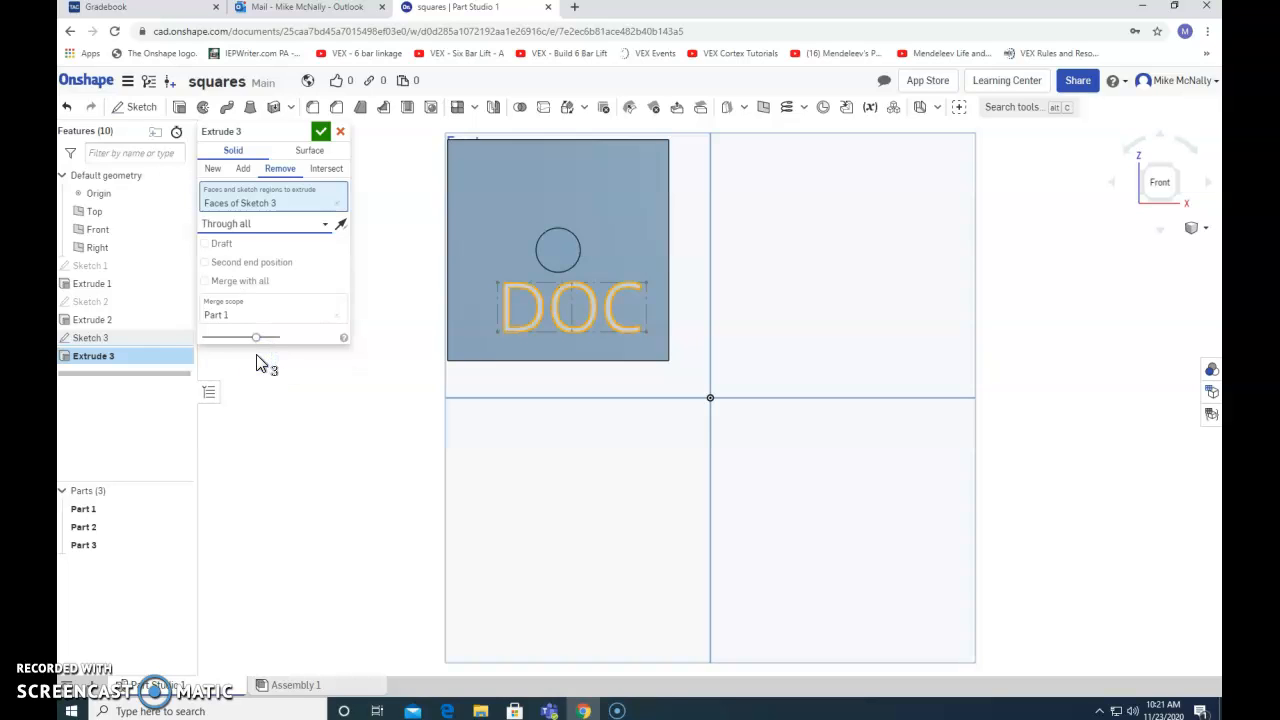
left_click(320, 135)
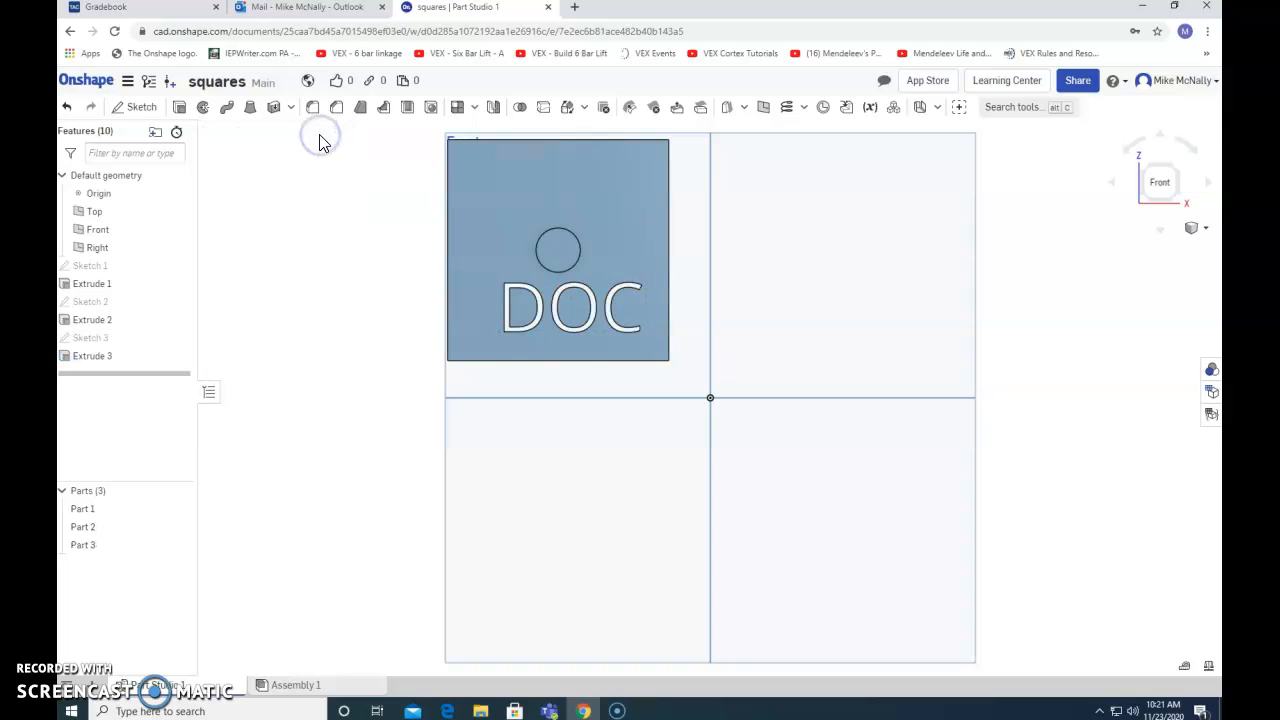
Rotate the model to examine the cut lettering and the round boss from the side
key("Left")
key("Left")
key("Left")
key("Left")
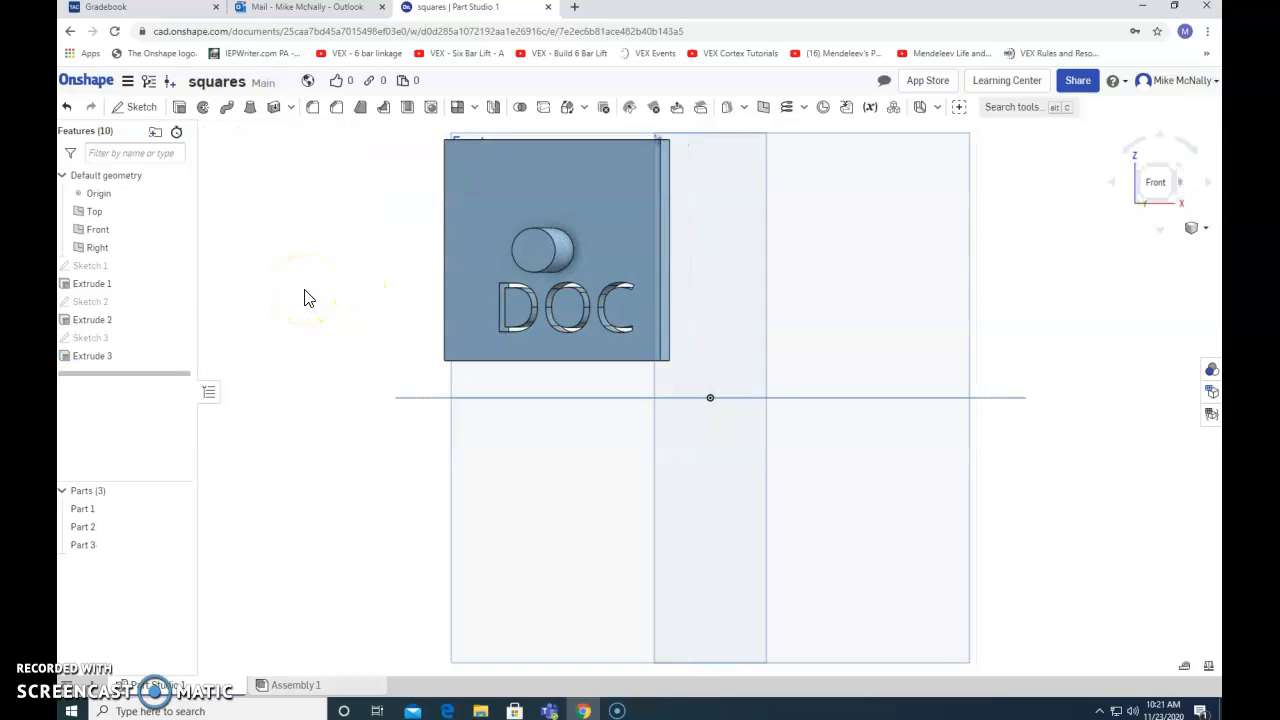
key("Right")
key("Right")
key("Right")
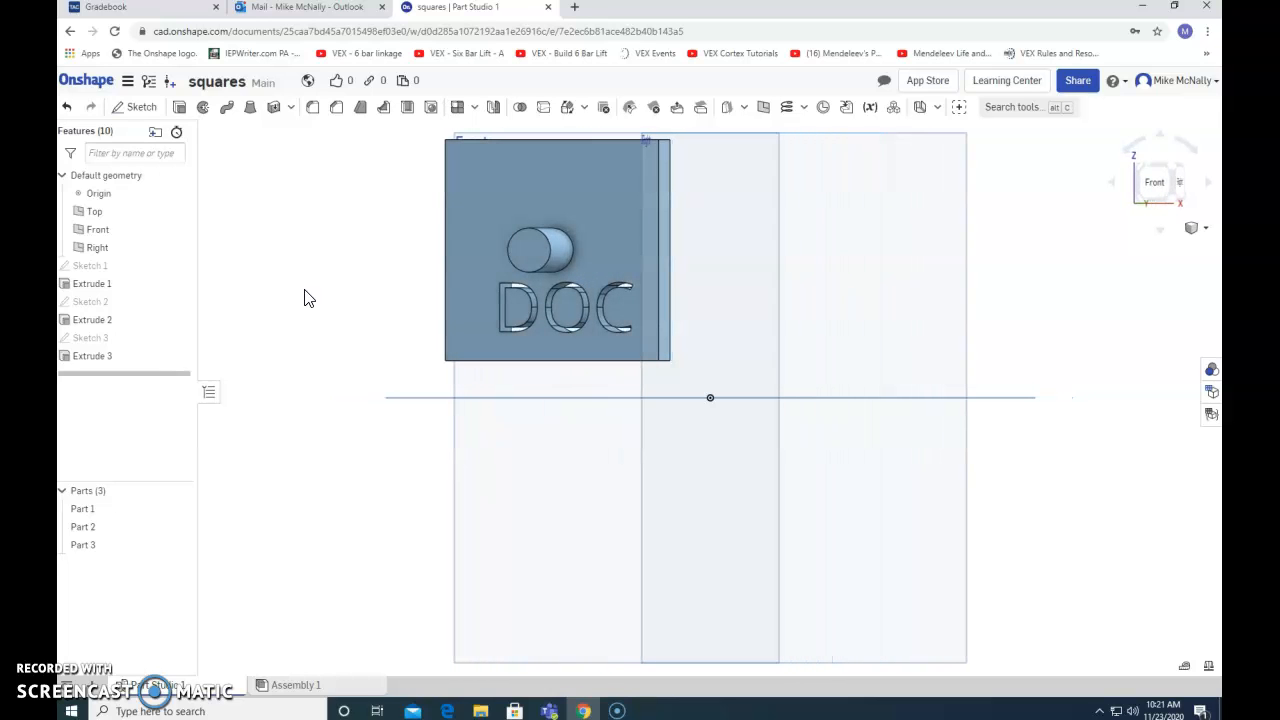